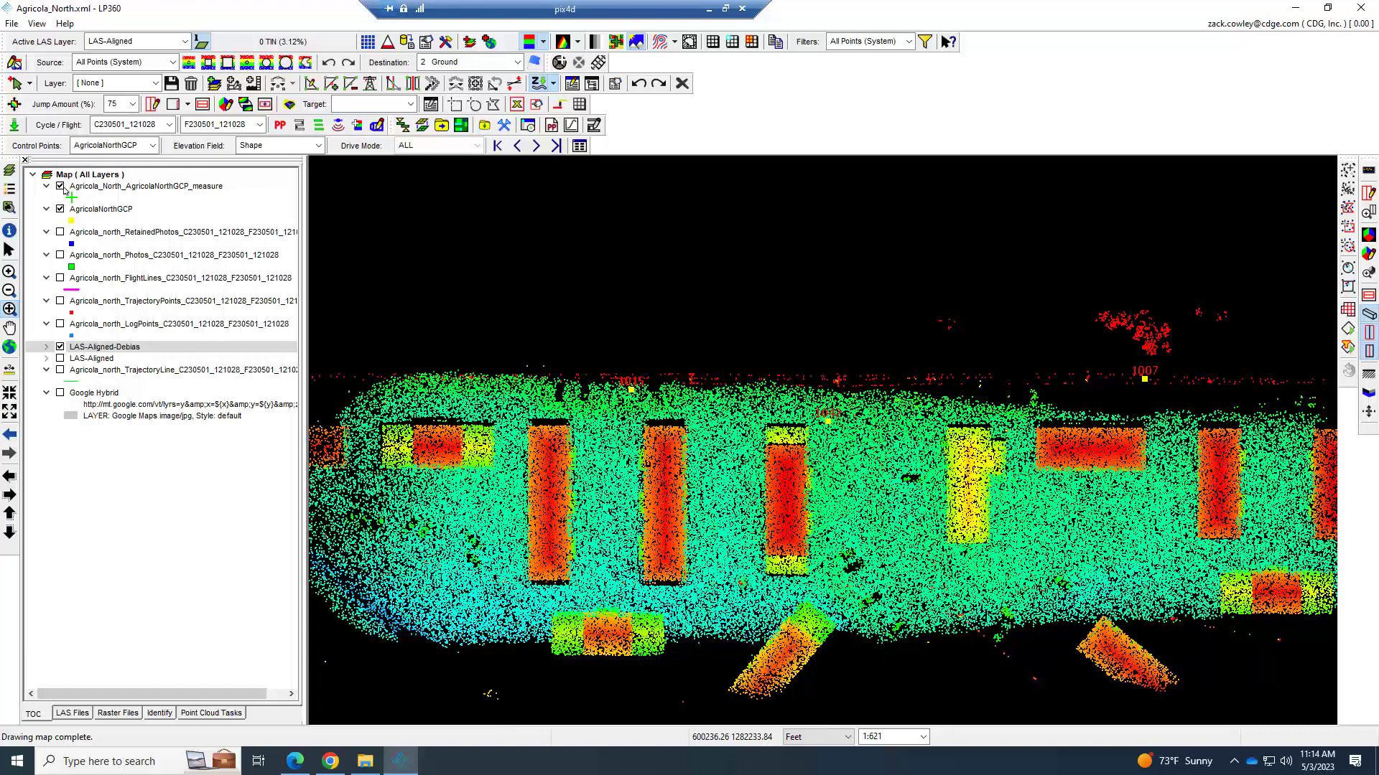
Step: Hide the AgricolaNorthGCP and GCP measure layers and make LAS-Aligned-Debias the active LAS layer
{"action": "left_click", "coordinate": [60, 209]}
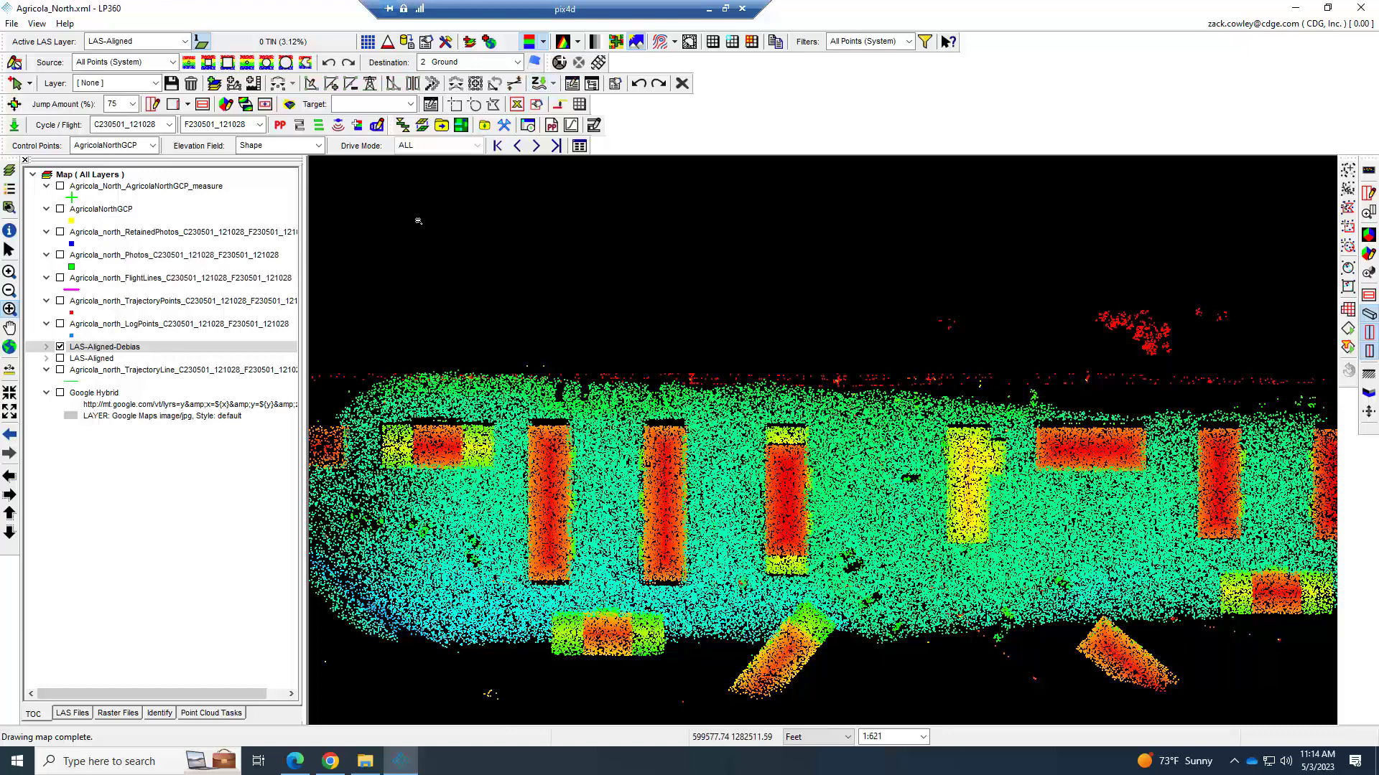
{"action": "left_click", "coordinate": [89, 348]}
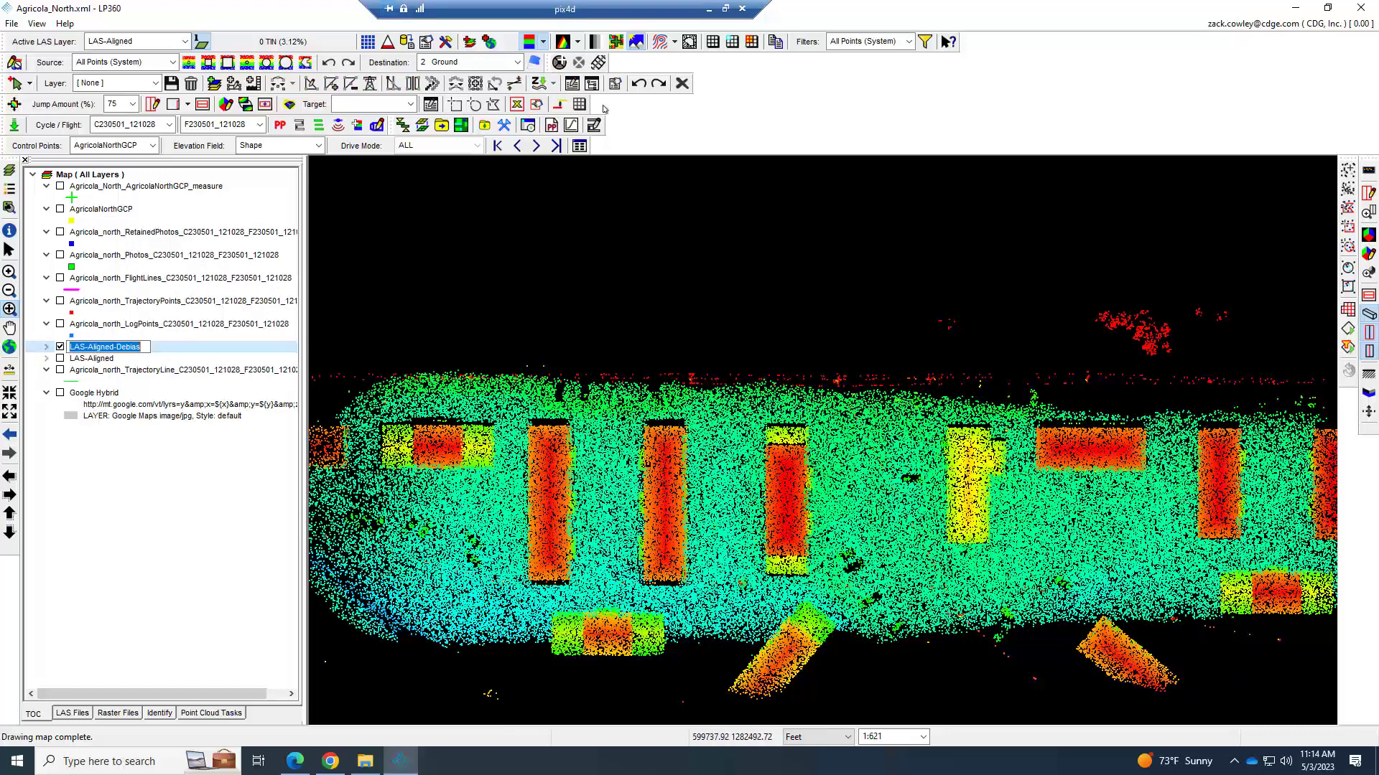
{"action": "left_click", "coordinate": [544, 41]}
{"action": "left_click", "coordinate": [533, 64]}
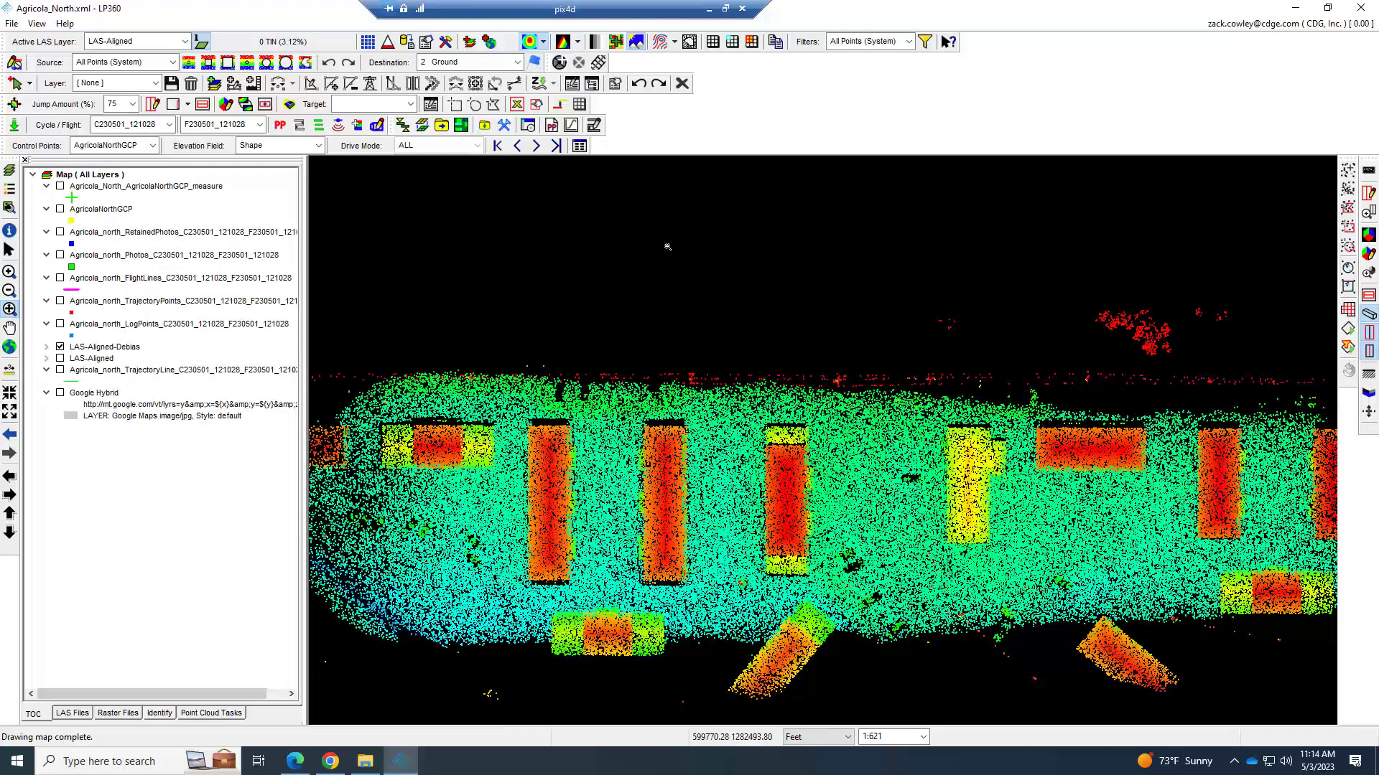
{"action": "left_click", "coordinate": [162, 43]}
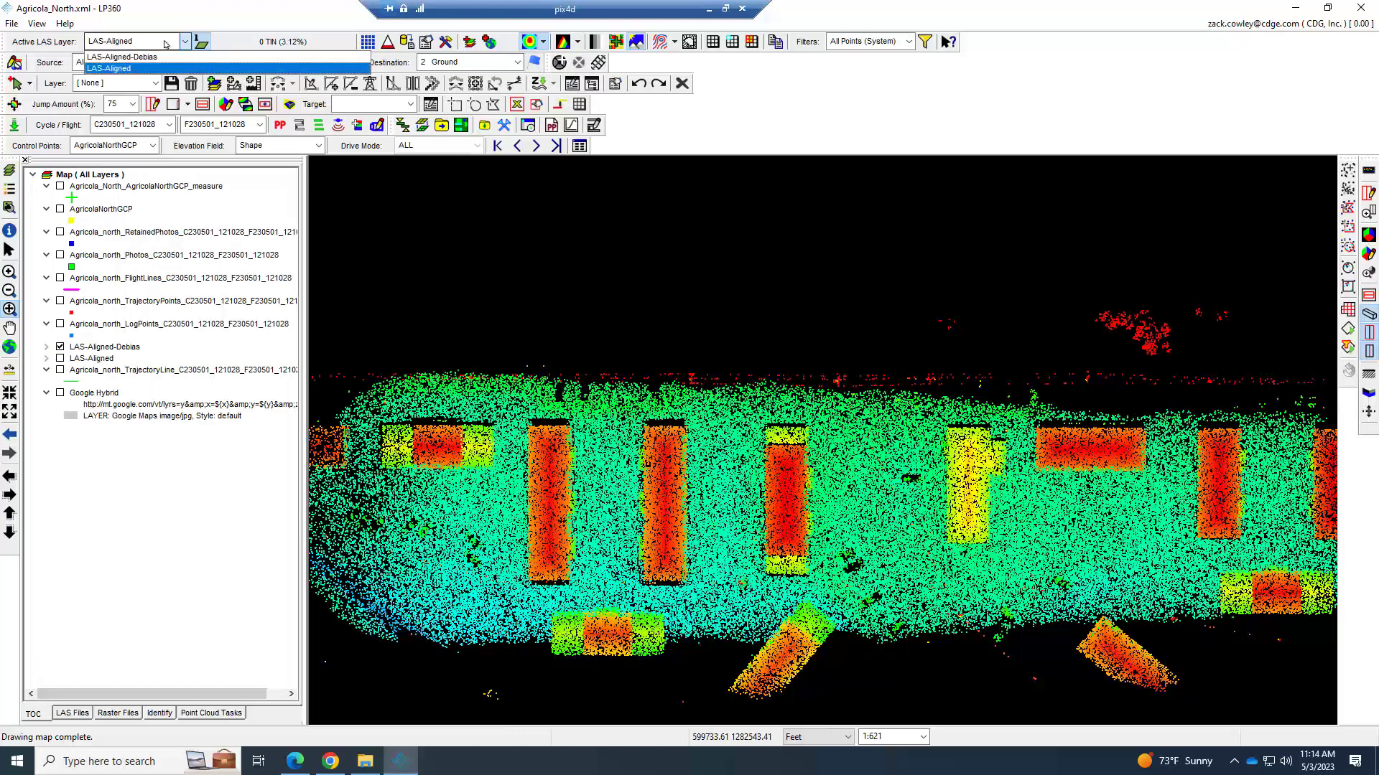
{"action": "left_click", "coordinate": [117, 57]}
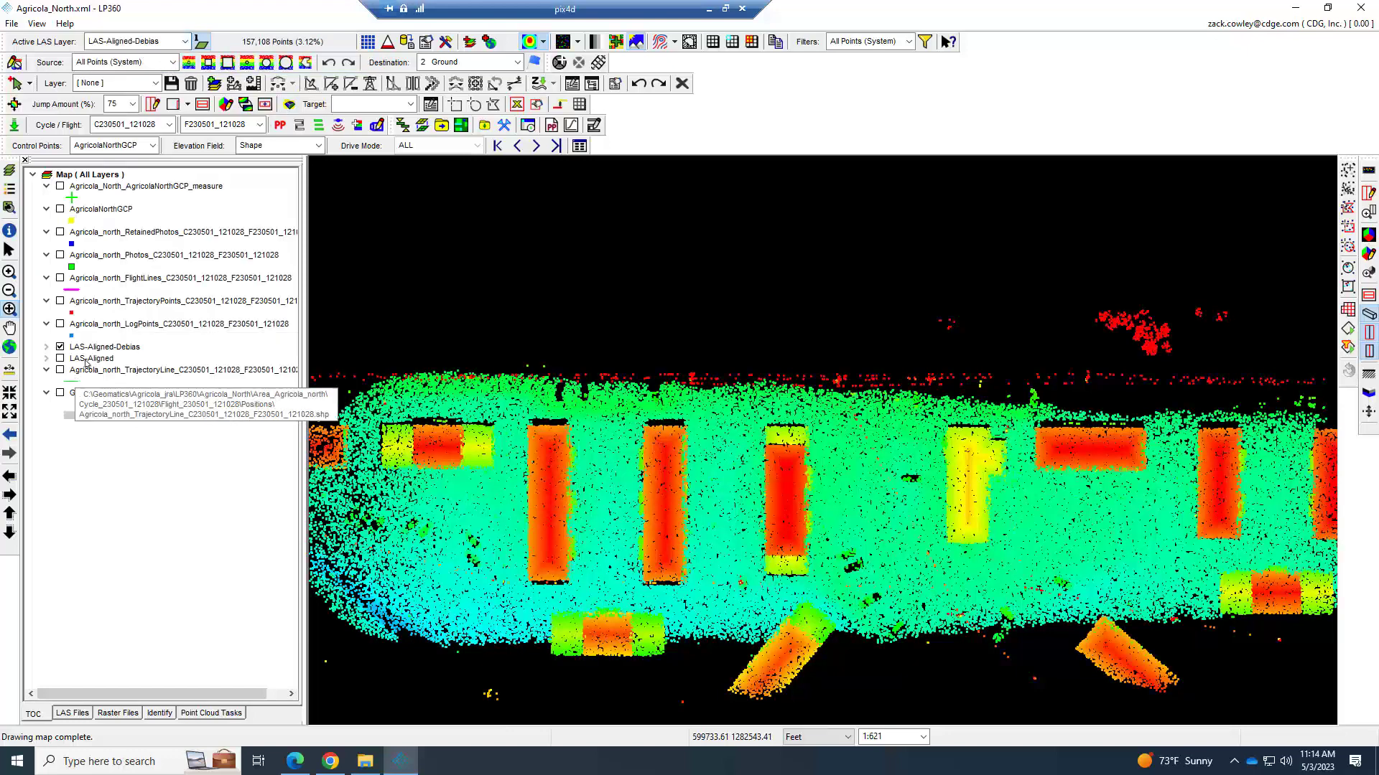
Step: Try other display modes for the LAS-Aligned-Debias points and return the map to elevation colouring
{"action": "left_click", "coordinate": [544, 41]}
{"action": "left_click", "coordinate": [532, 64]}
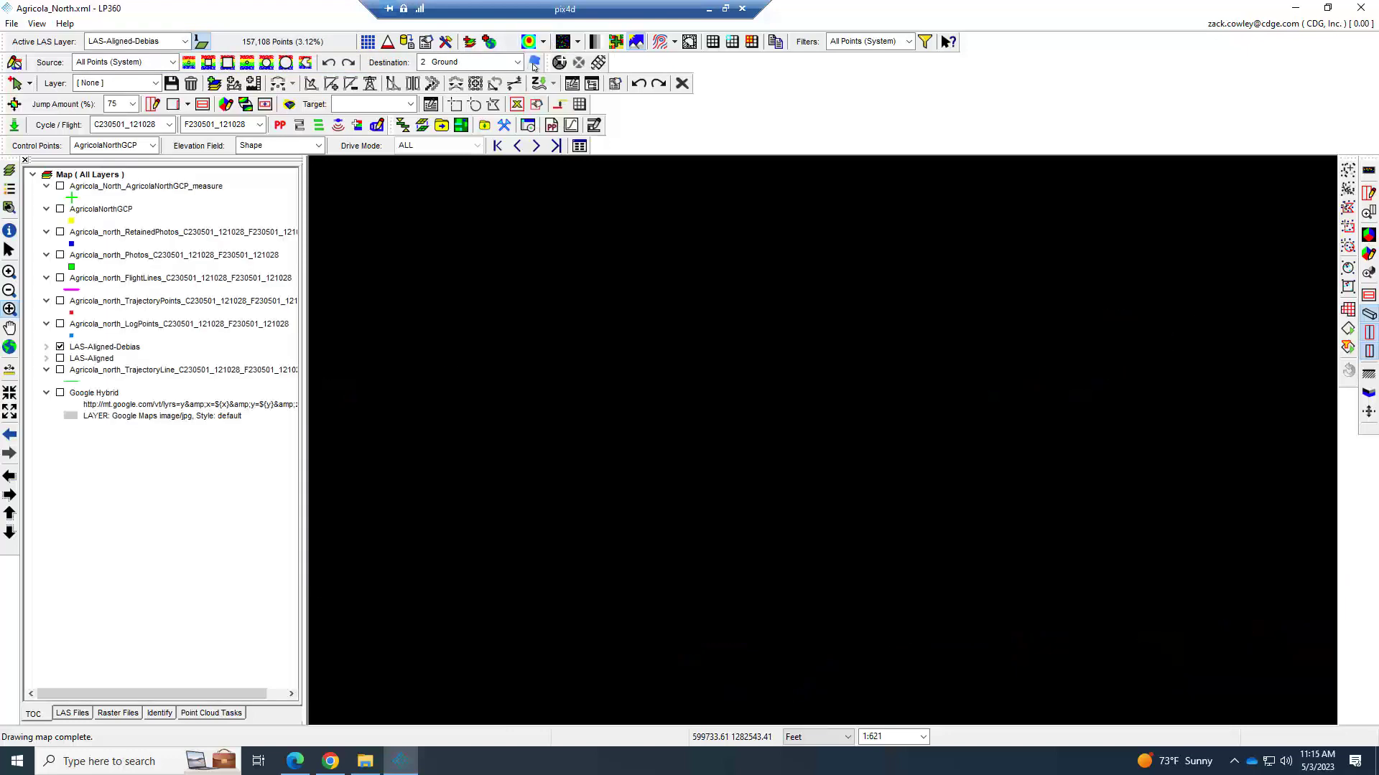
{"action": "left_click", "coordinate": [578, 42]}
{"action": "left_click", "coordinate": [568, 68]}
{"action": "left_click", "coordinate": [544, 41]}
{"action": "left_click", "coordinate": [548, 65]}
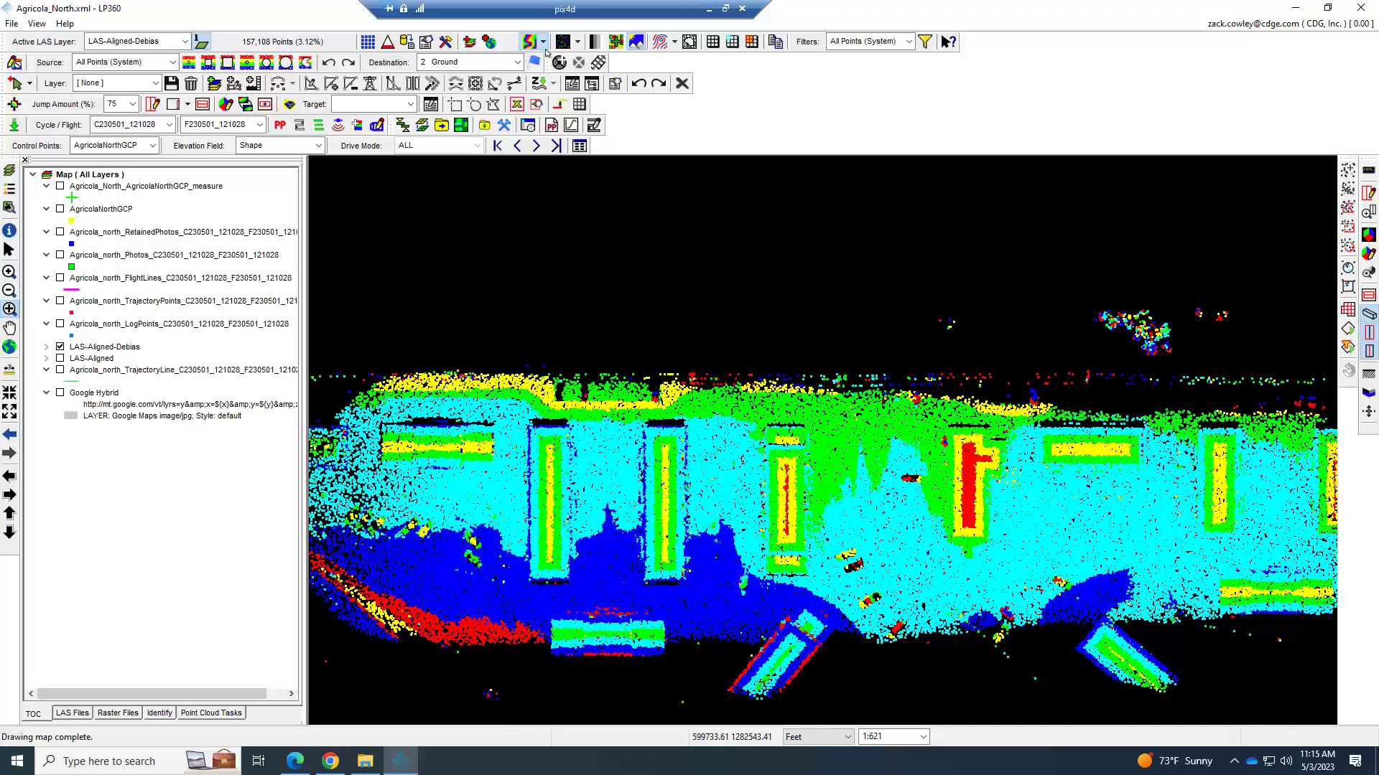
{"action": "left_click", "coordinate": [543, 42]}
{"action": "left_click", "coordinate": [532, 64]}
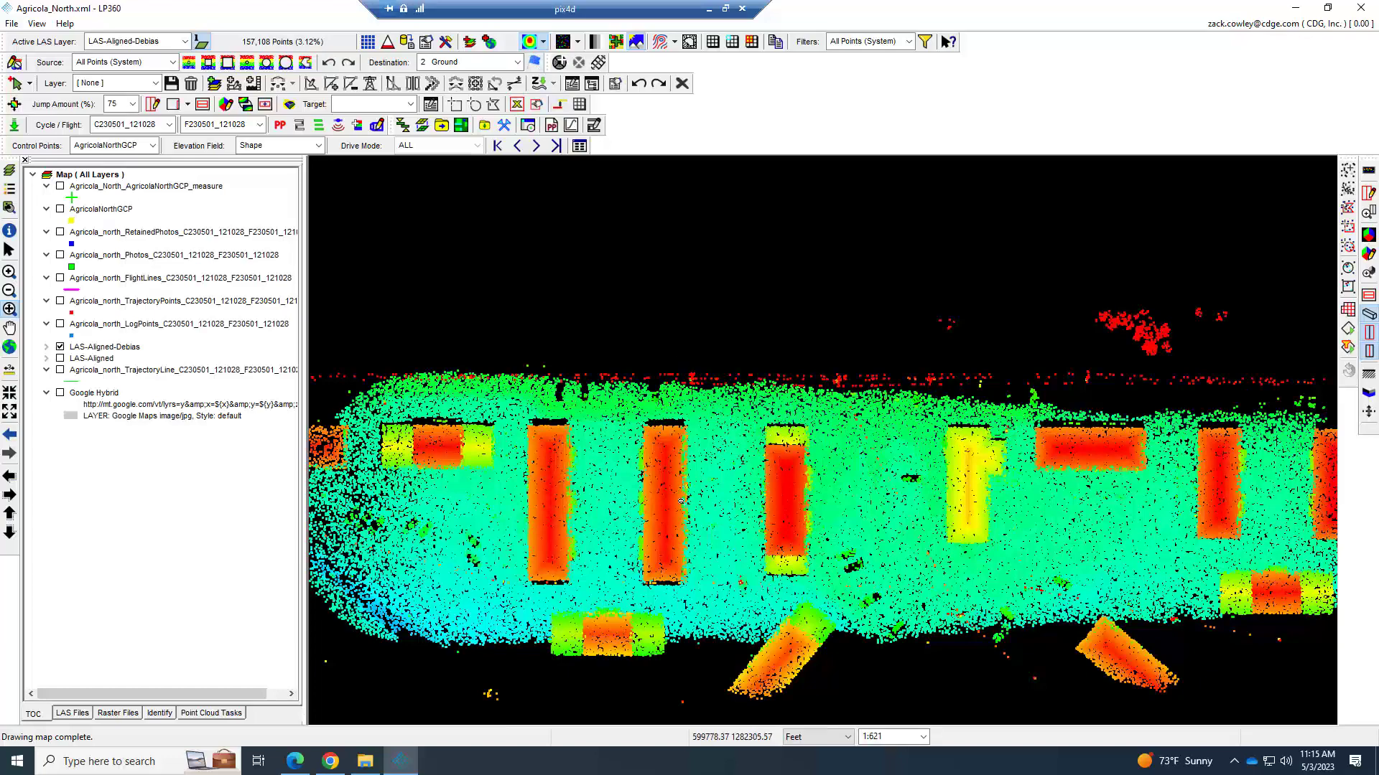
Step: Draw a narrow profile section across the open ground between the upper ends of two neighbouring buildings
{"action": "scroll", "coordinate": [715, 502], "scroll_direction": "up", "scroll_amount": 3}
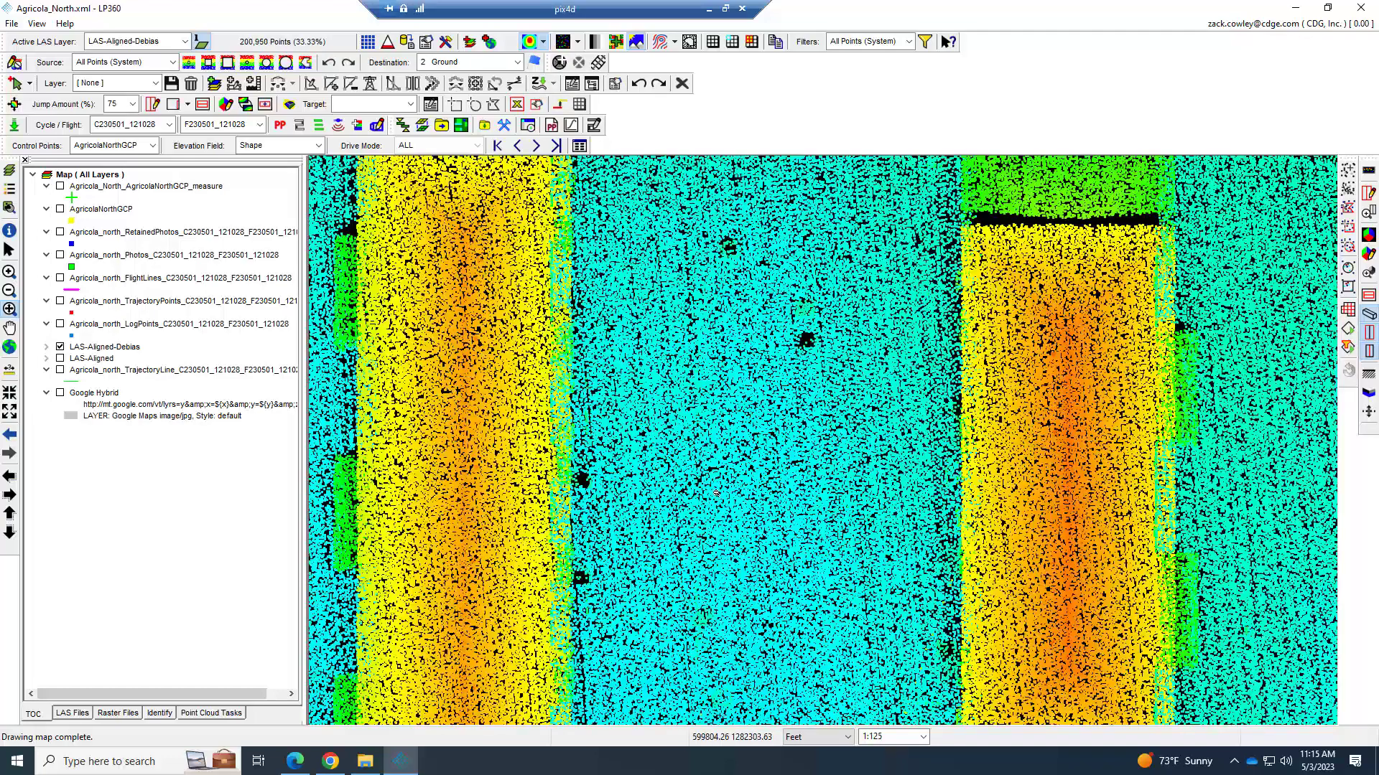
{"action": "scroll", "coordinate": [732, 507], "scroll_direction": "down", "scroll_amount": 2}
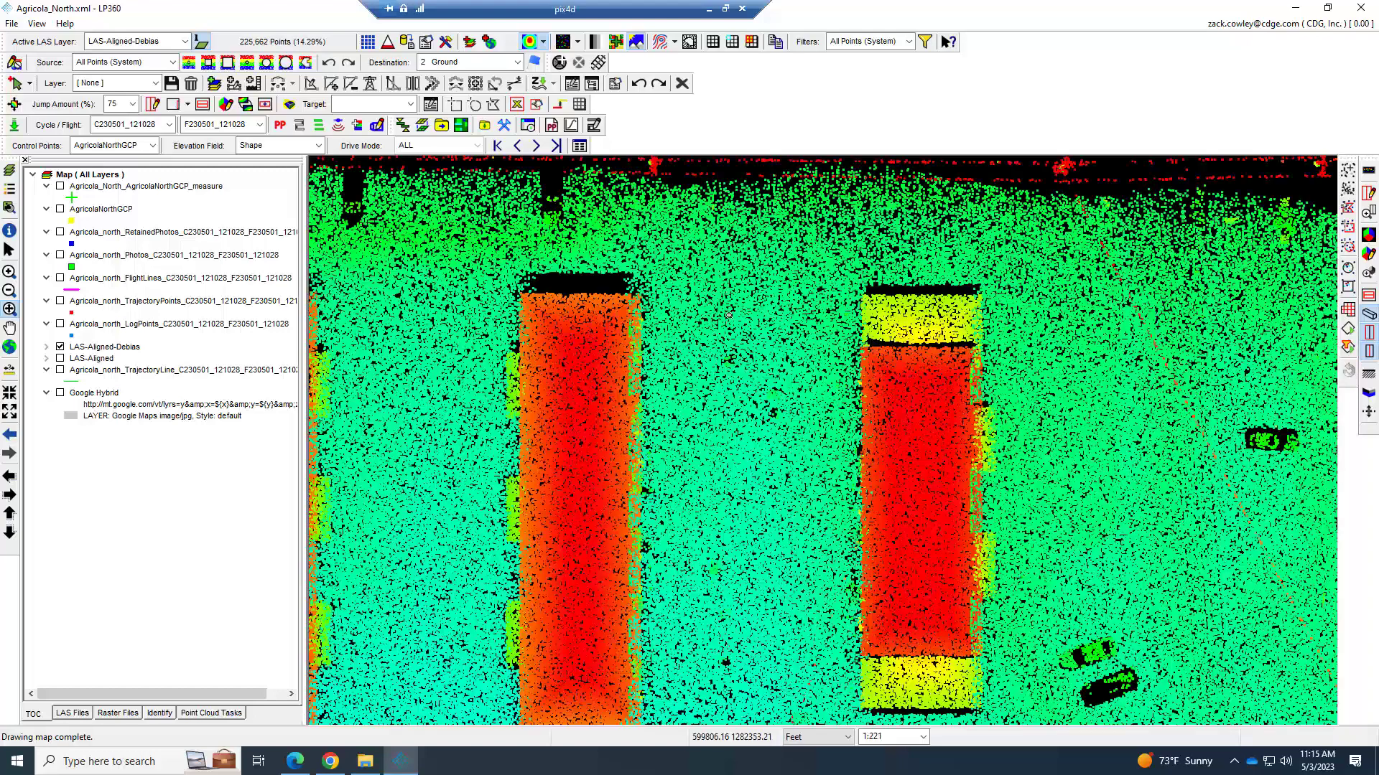
{"action": "scroll", "coordinate": [727, 215], "scroll_direction": "up", "scroll_amount": 2}
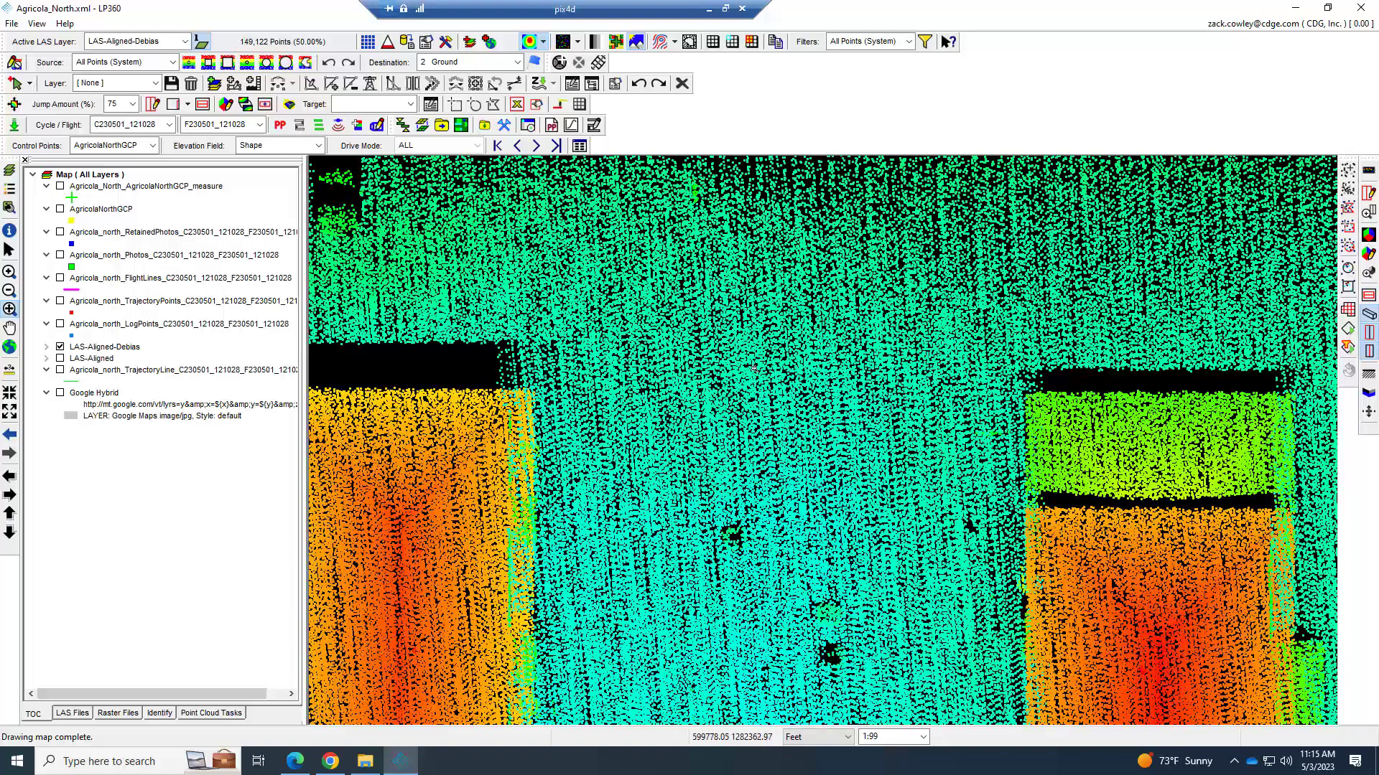
{"action": "left_click", "coordinate": [1369, 192]}
{"action": "left_click", "coordinate": [1064, 378]}
{"action": "left_click", "coordinate": [488, 350]}
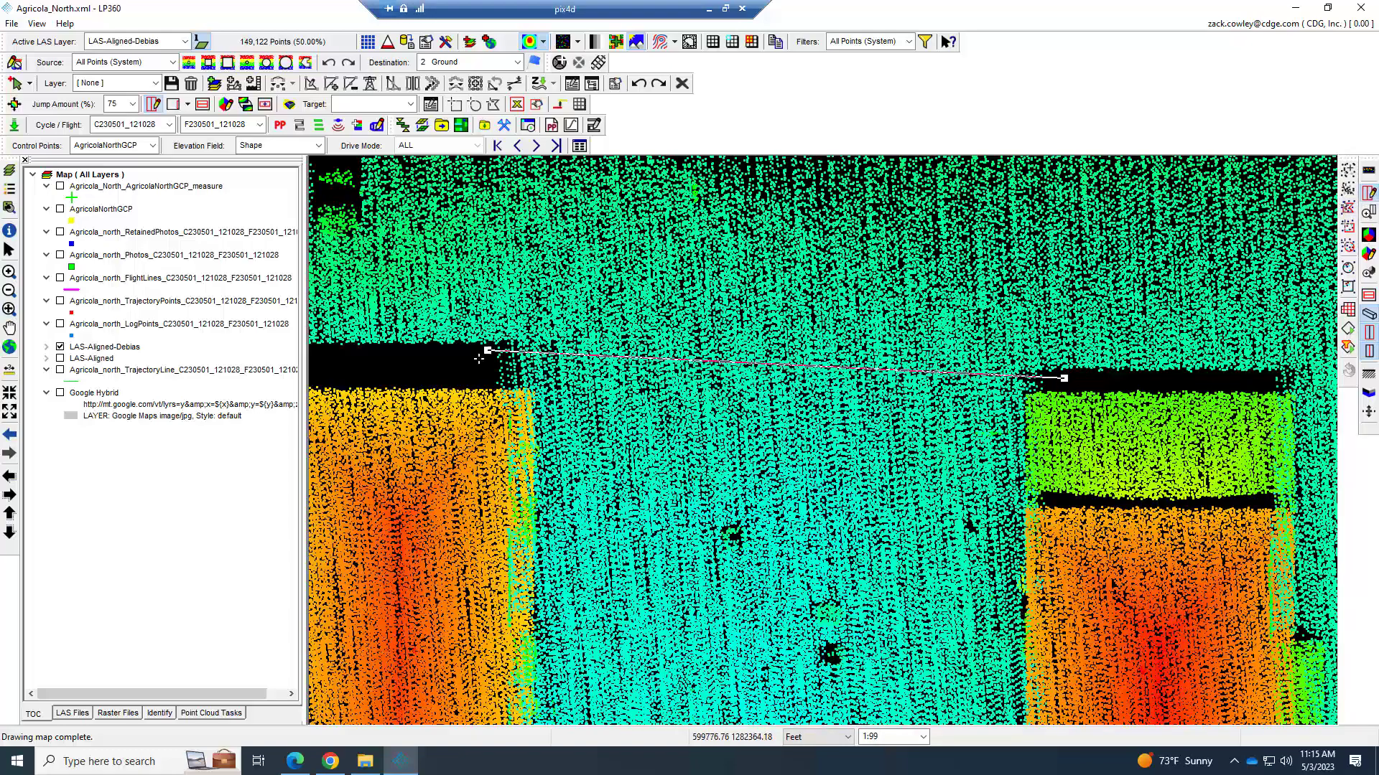
{"action": "left_click", "coordinate": [479, 368]}
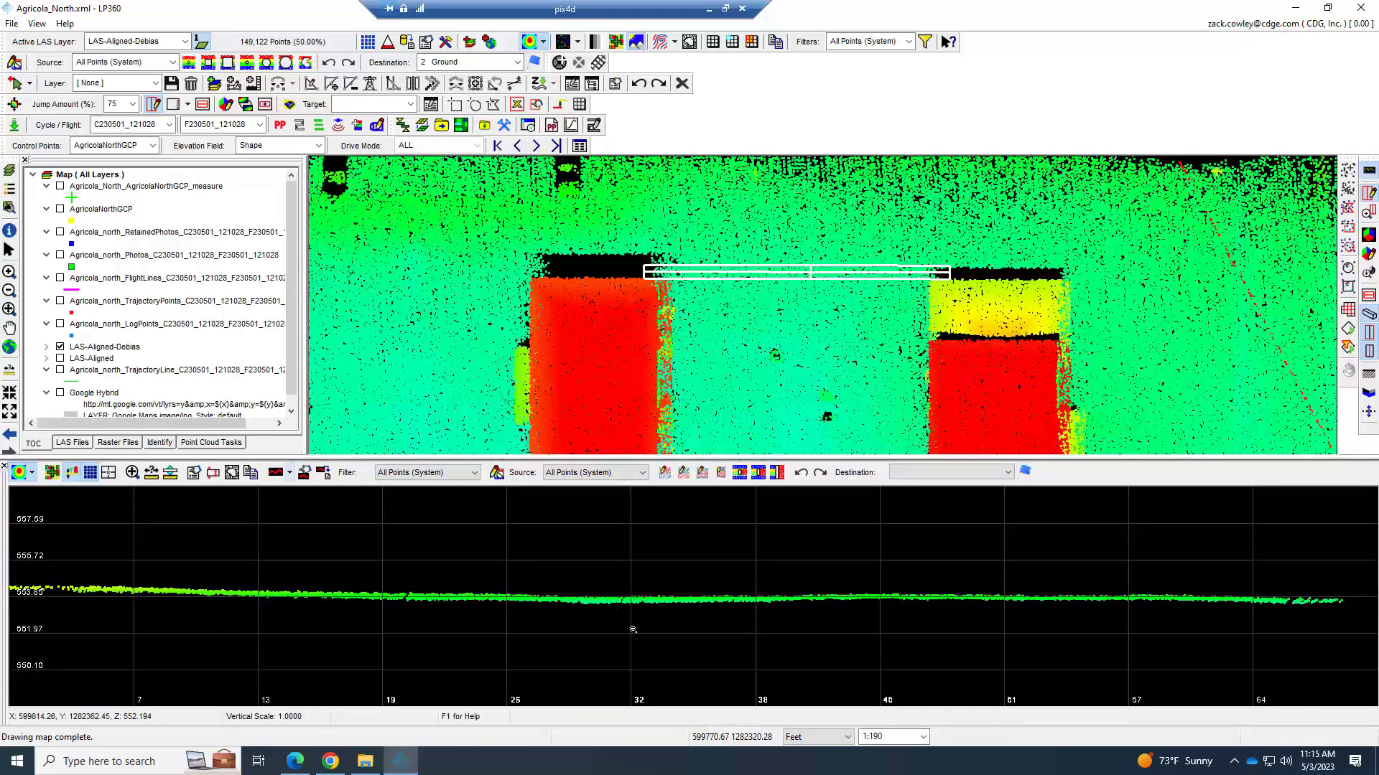
Step: Examine the vertical scatter of the ground points in the profile up close and close the profile view
{"action": "left_click_drag", "start_coordinate": [632, 630], "coordinate": [638, 659]}
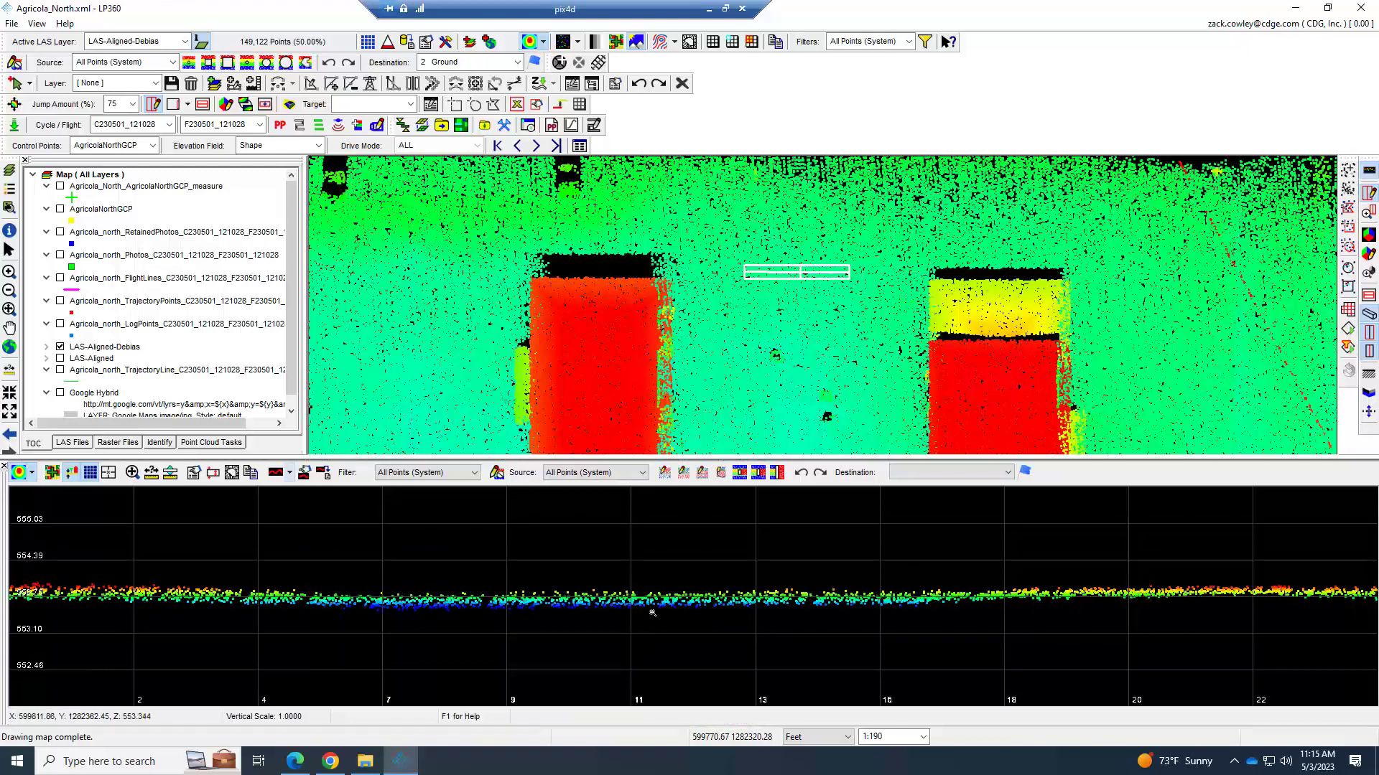
{"action": "scroll", "coordinate": [652, 615], "scroll_direction": "down", "scroll_amount": 4}
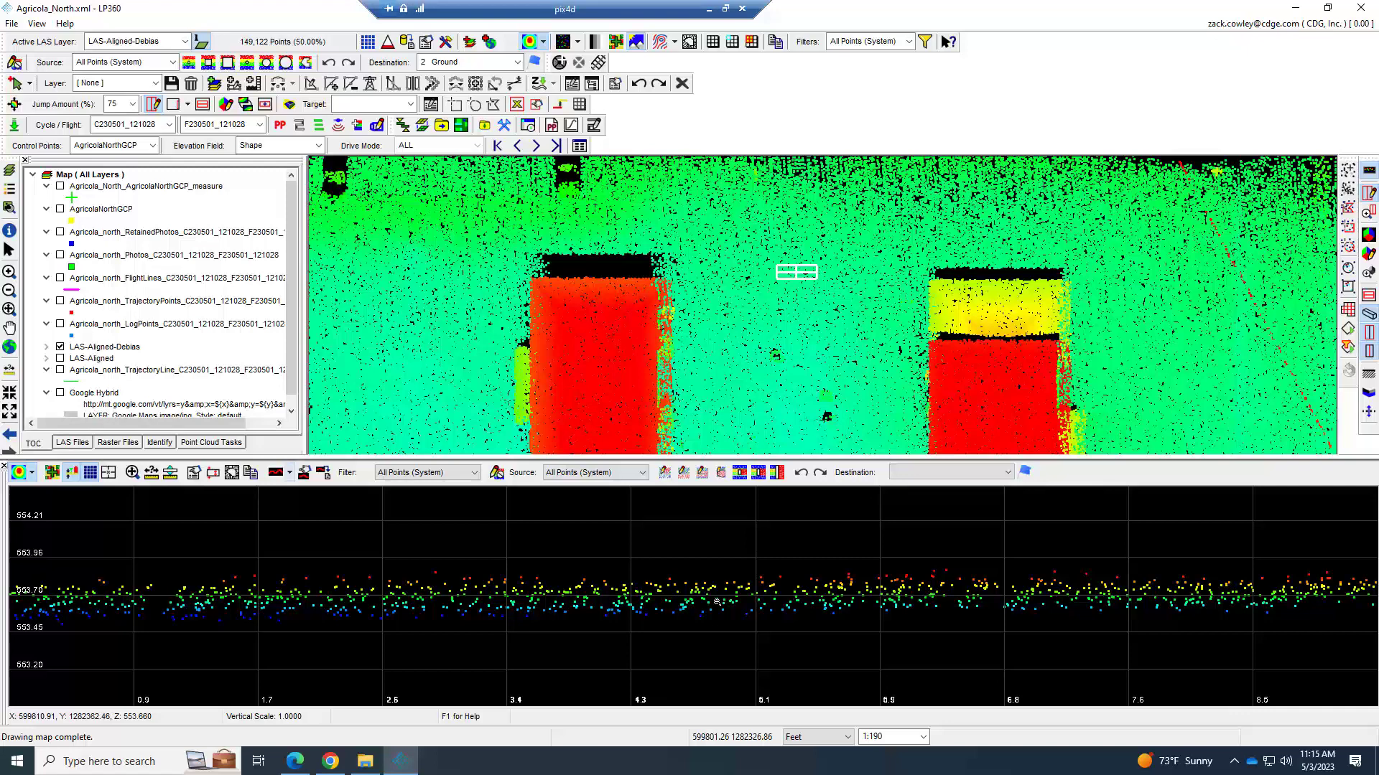
{"action": "scroll", "coordinate": [797, 280], "scroll_direction": "up", "scroll_amount": 1}
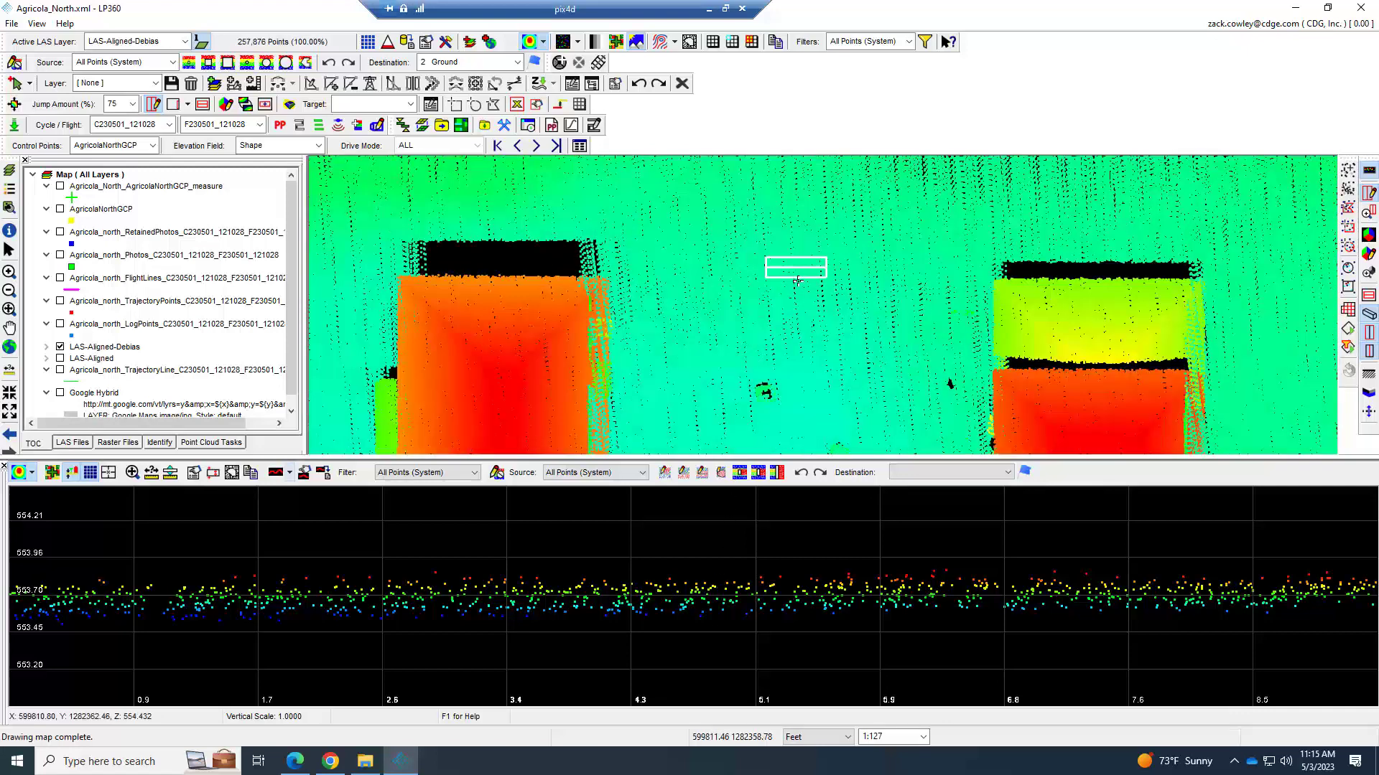
{"action": "scroll", "coordinate": [790, 287], "scroll_direction": "down", "scroll_amount": 1}
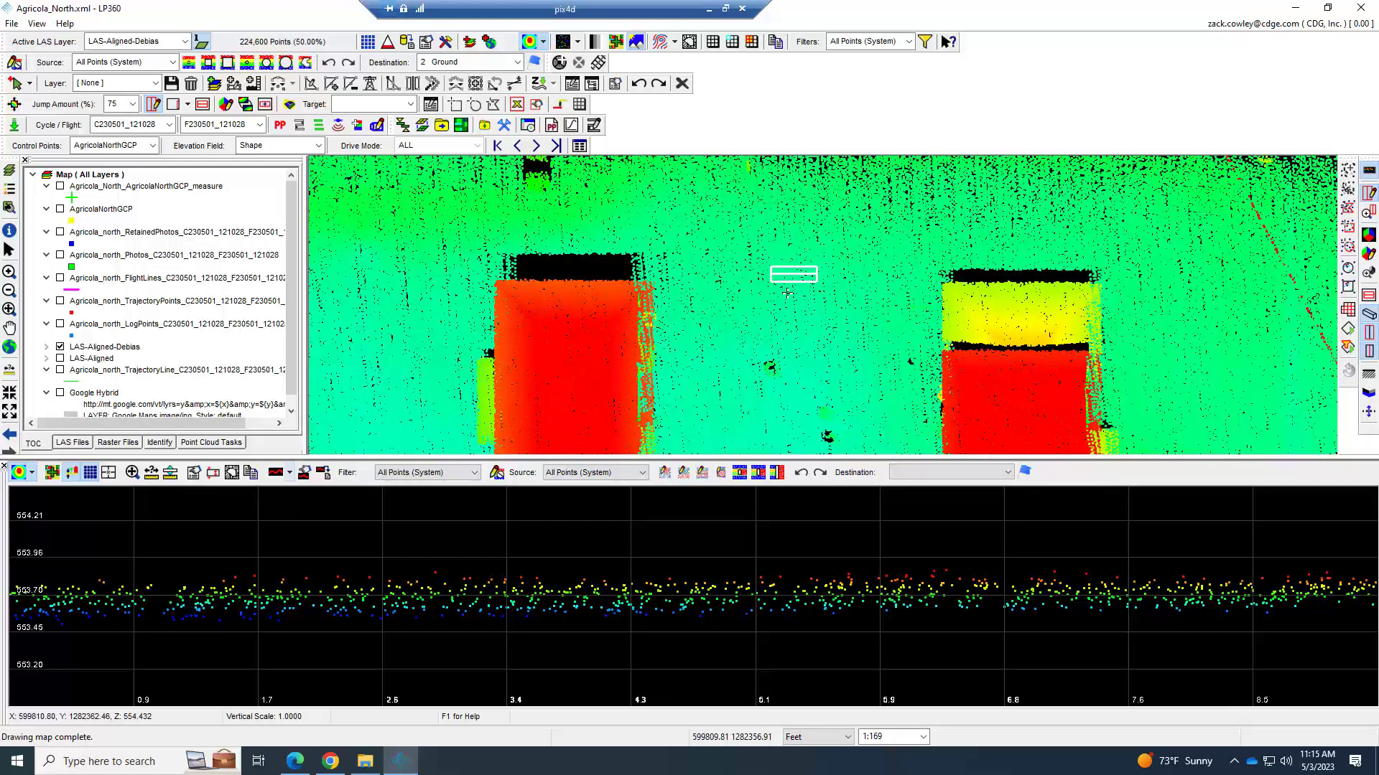
{"action": "scroll", "coordinate": [788, 292], "scroll_direction": "down", "scroll_amount": 1}
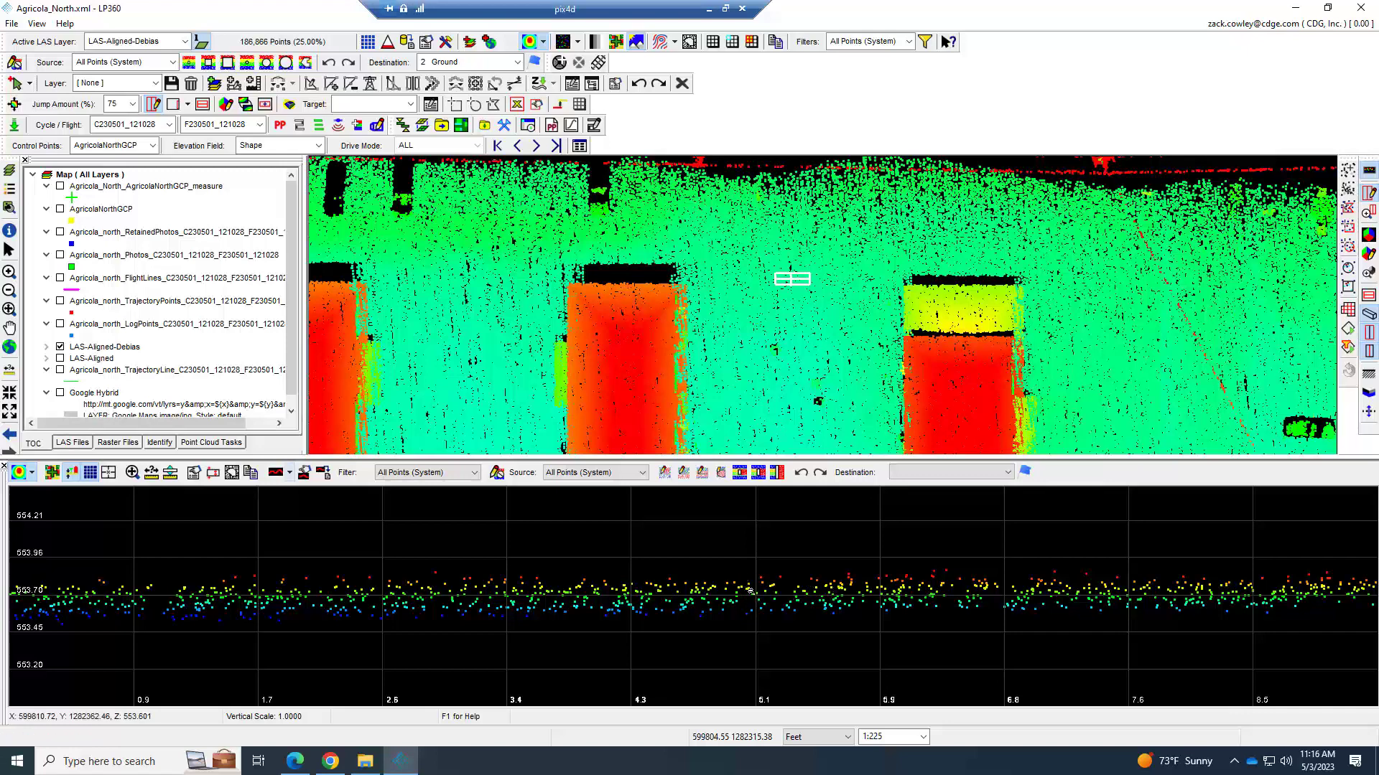
{"action": "left_click", "coordinate": [210, 442]}
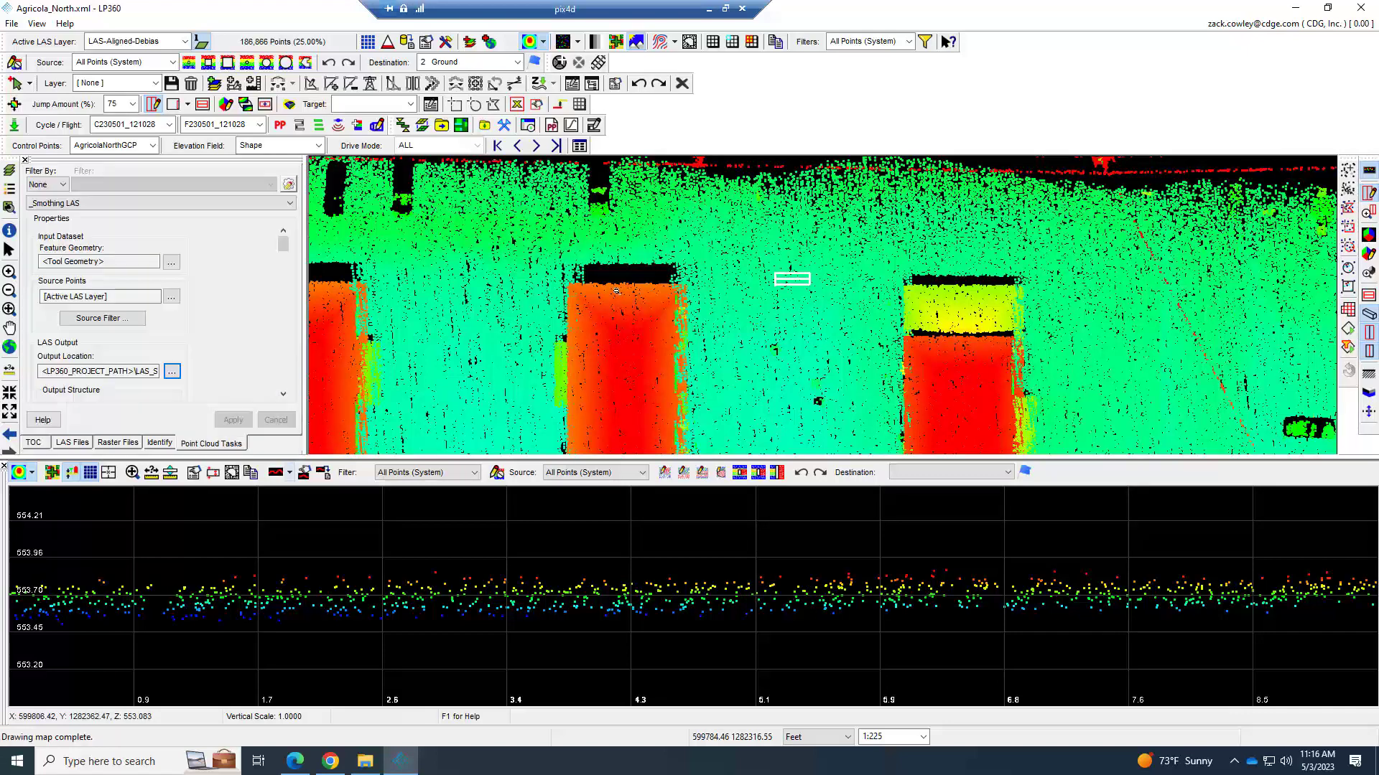
{"action": "left_click", "coordinate": [33, 442]}
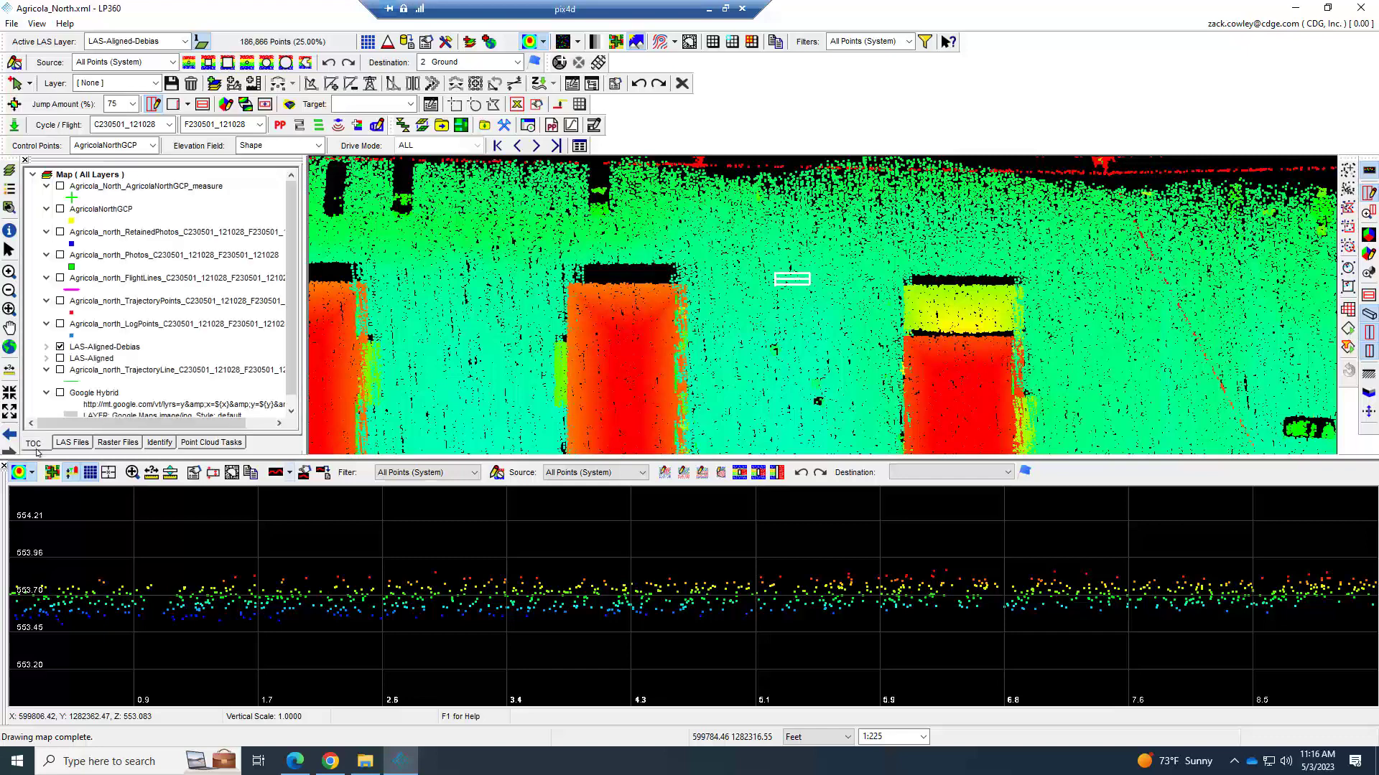
{"action": "left_click", "coordinate": [1368, 170]}
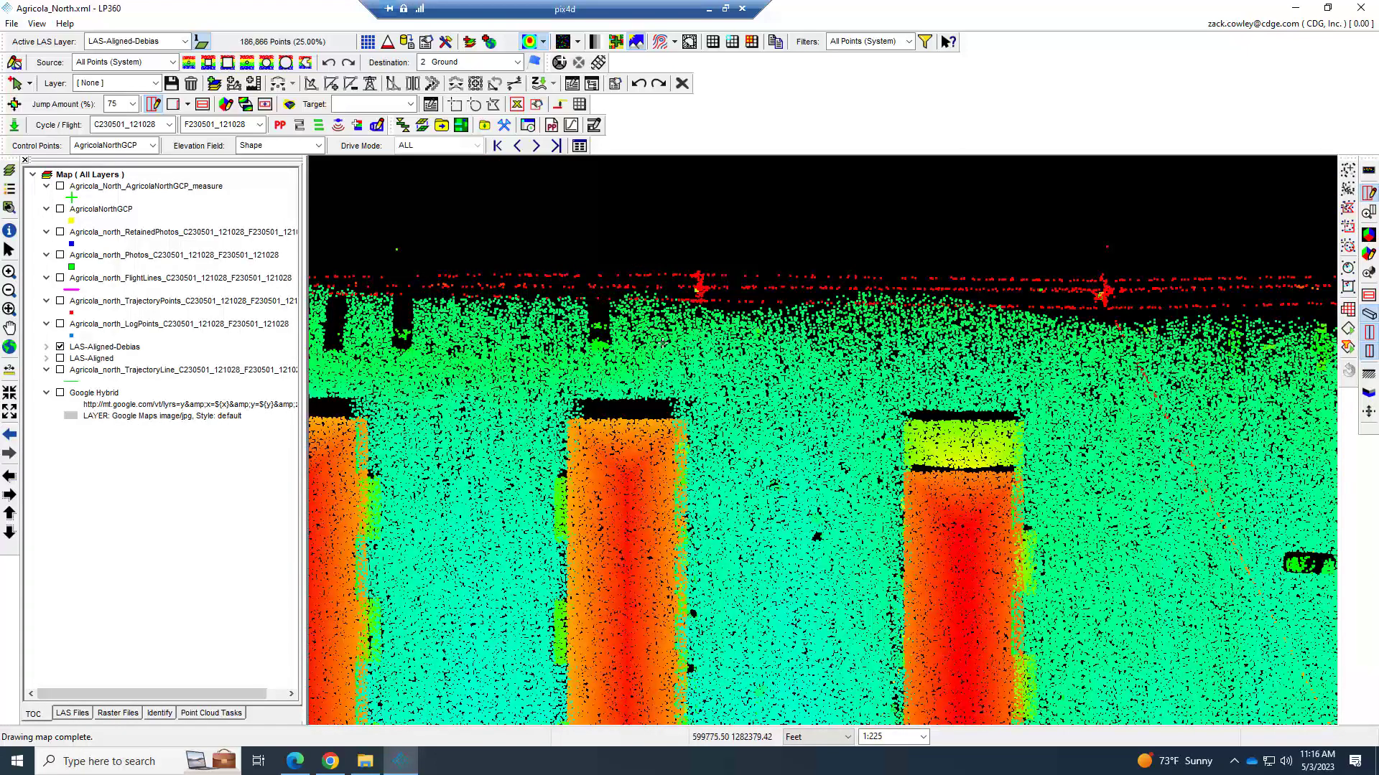
Step: Check the point counts per class of the LAS-Aligned-Debias layer in the Live View settings
{"action": "scroll", "coordinate": [661, 345], "scroll_direction": "down", "scroll_amount": 2}
{"action": "middle_click_drag", "start_coordinate": [648, 394], "coordinate": [655, 354]}
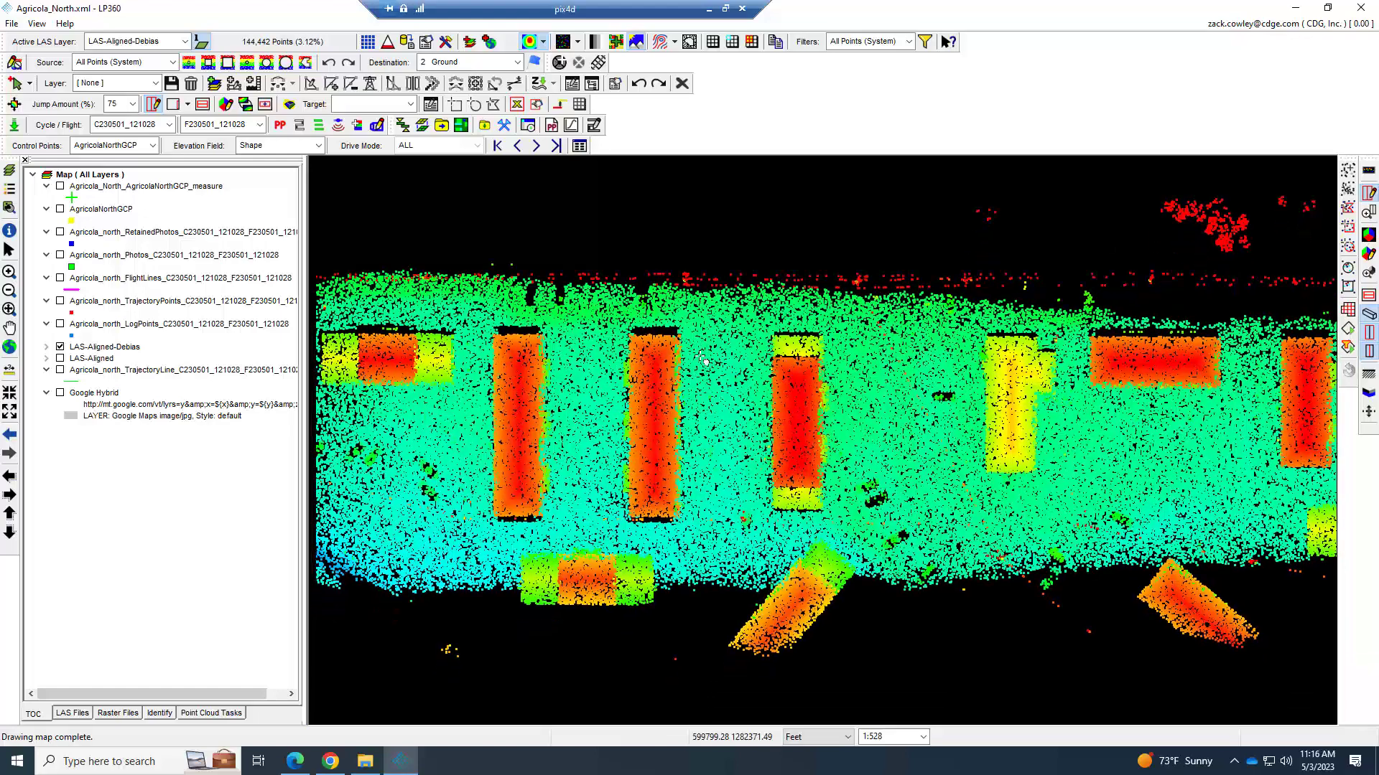
{"action": "left_click", "coordinate": [925, 41]}
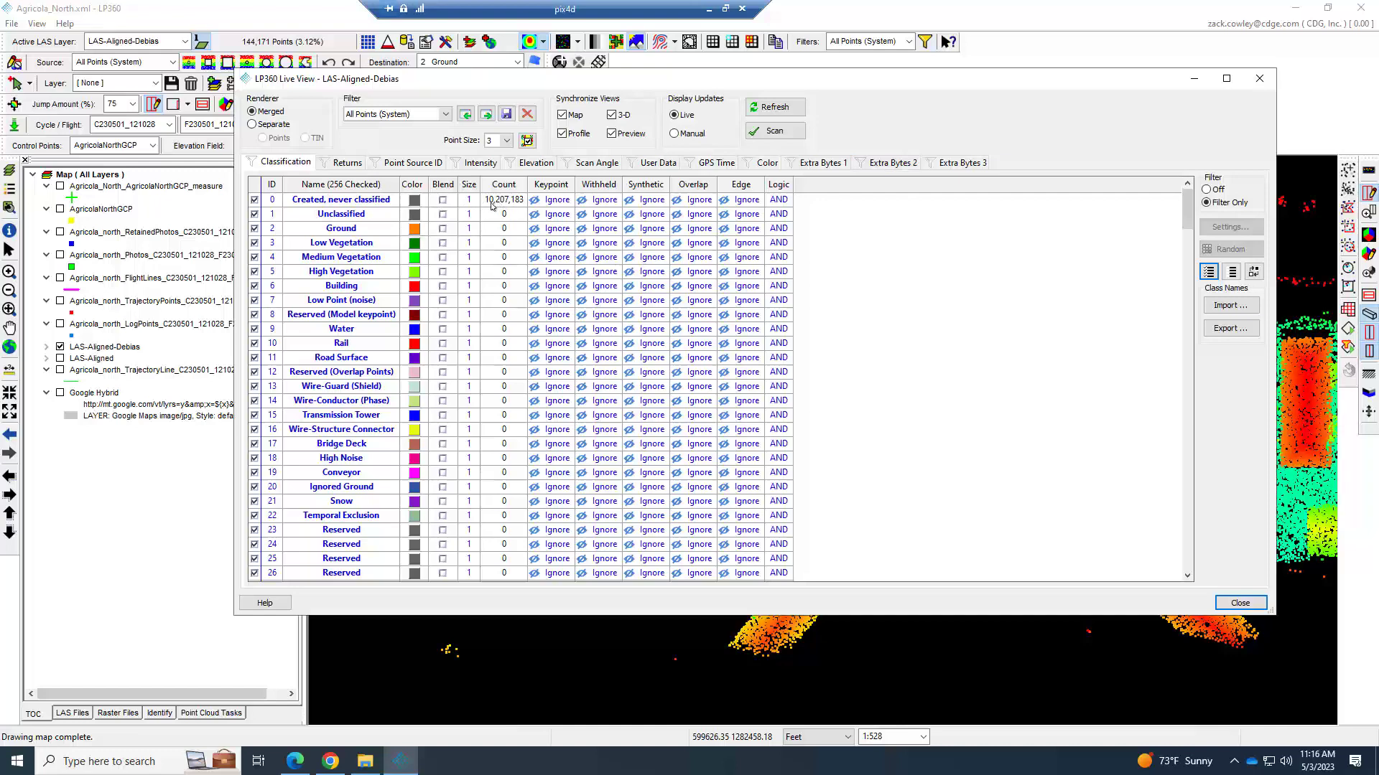
{"action": "left_click", "coordinate": [1261, 79]}
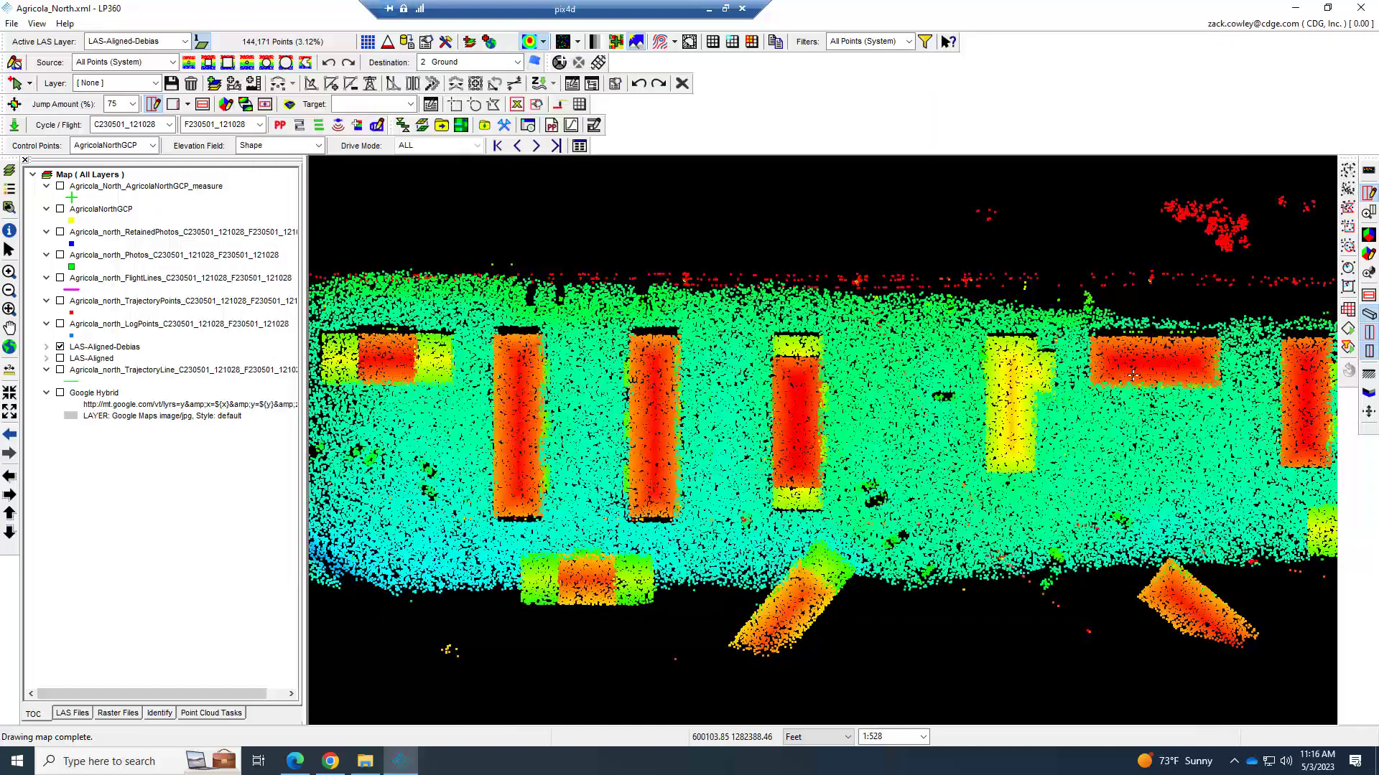
Step: Add a point cloud task of type Smoothing, Point Cloud named Tutorial_Smooth LAS and confirm the task list
{"action": "left_click", "coordinate": [212, 713]}
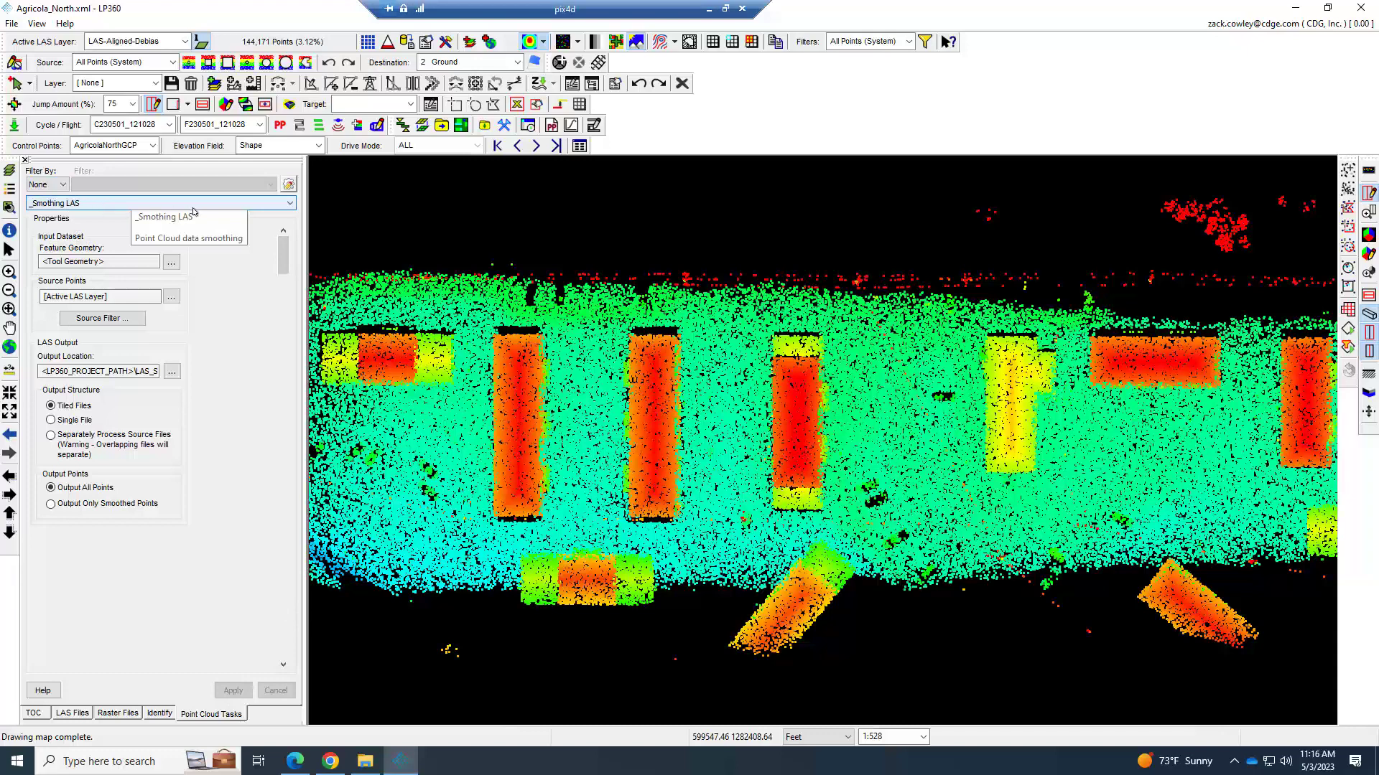
{"action": "left_click", "coordinate": [289, 186]}
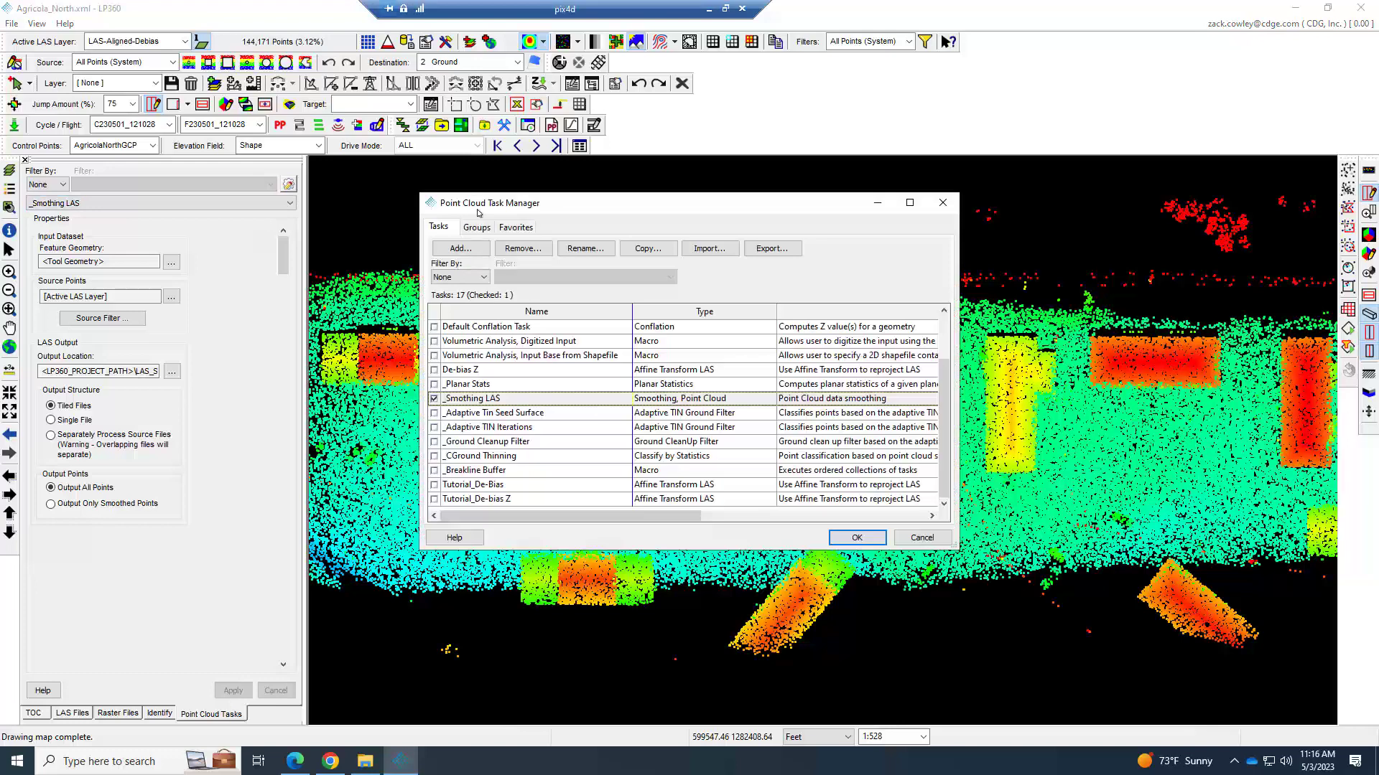
{"action": "left_click_drag", "start_coordinate": [550, 199], "coordinate": [552, 188]}
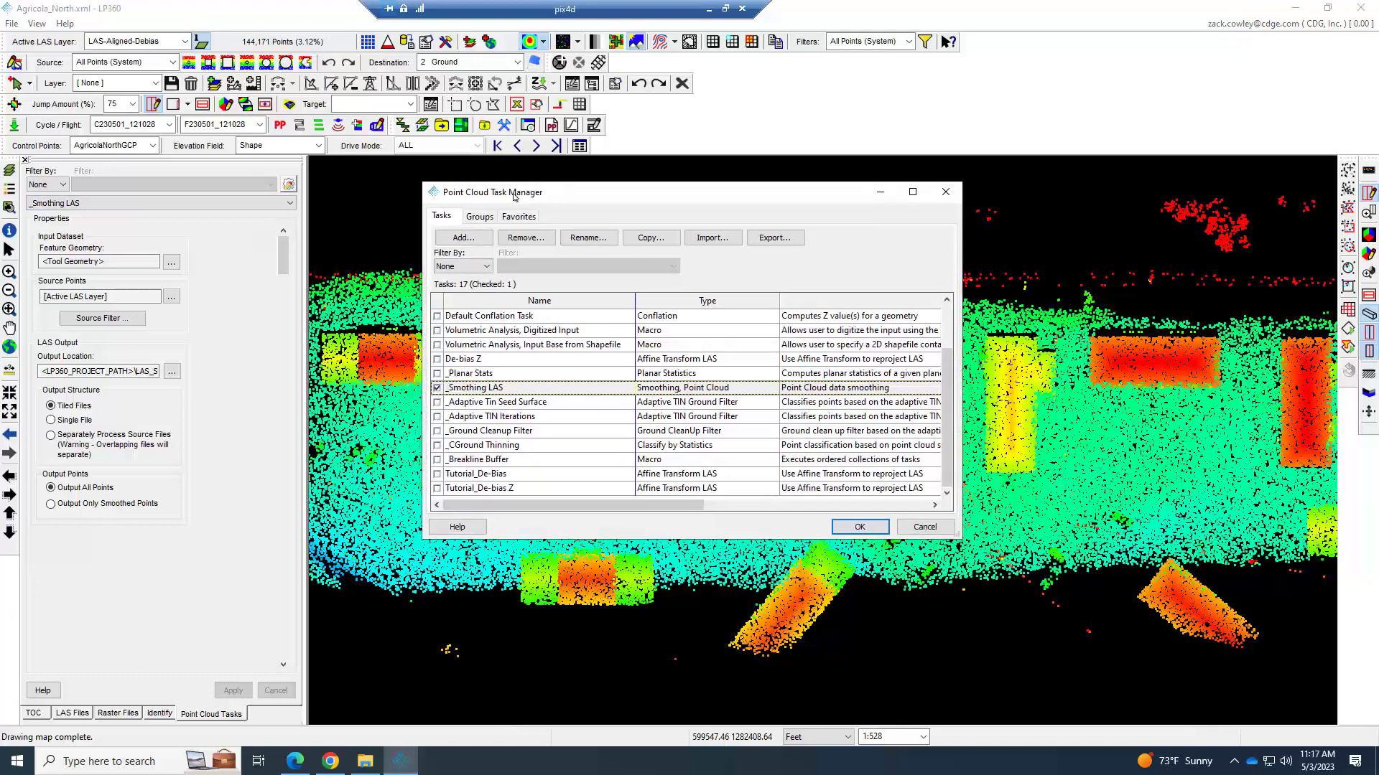
{"action": "left_click", "coordinate": [451, 238]}
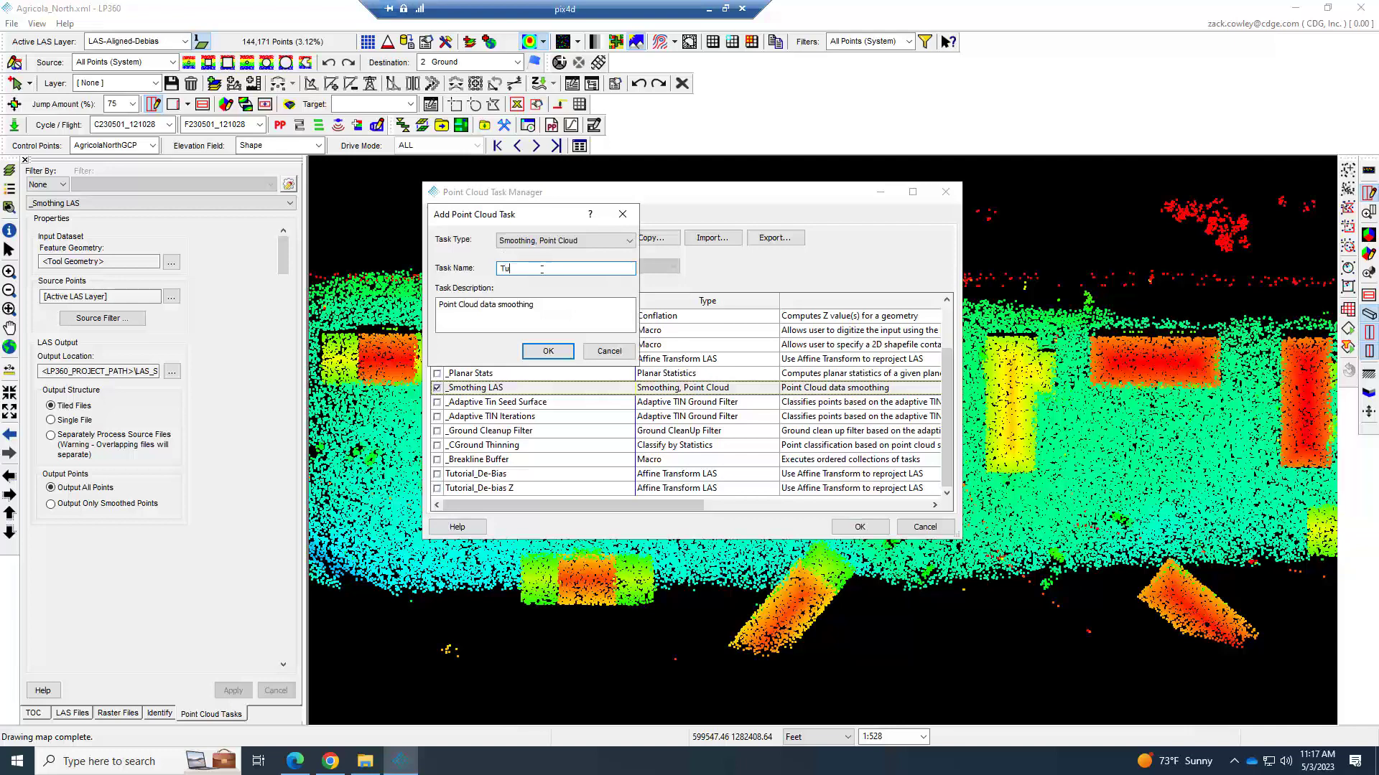
{"action": "type", "text": "Tutorial_Smooth LAS"}
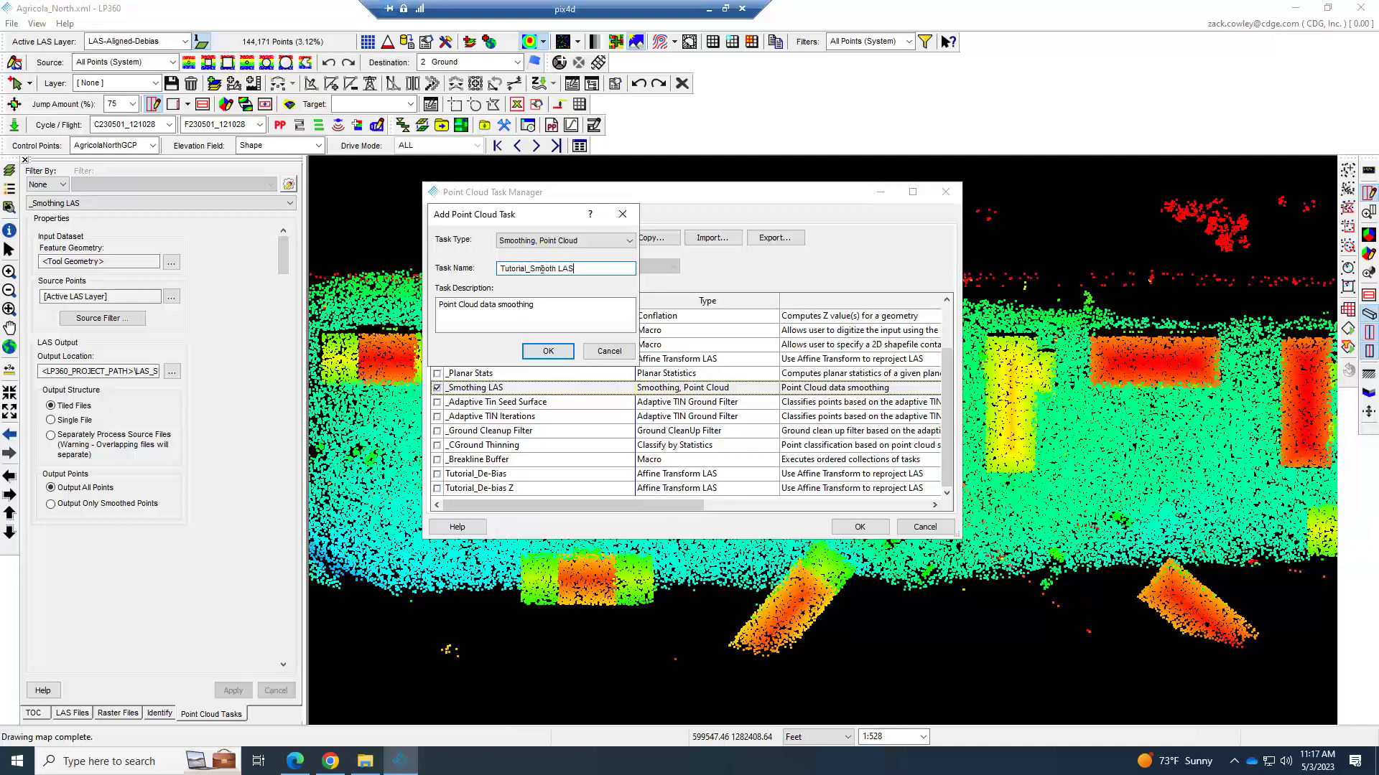
{"action": "left_click", "coordinate": [551, 239]}
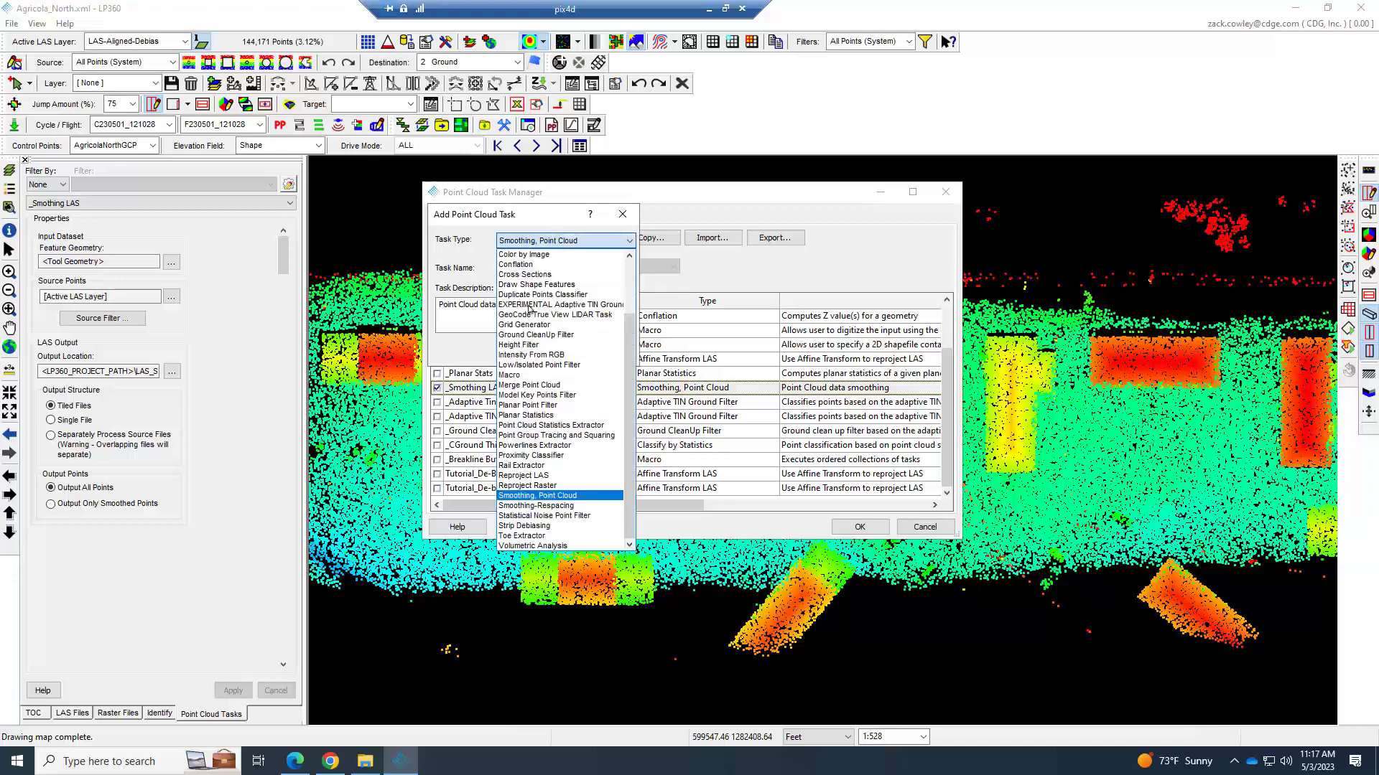
{"action": "left_click", "coordinate": [563, 497]}
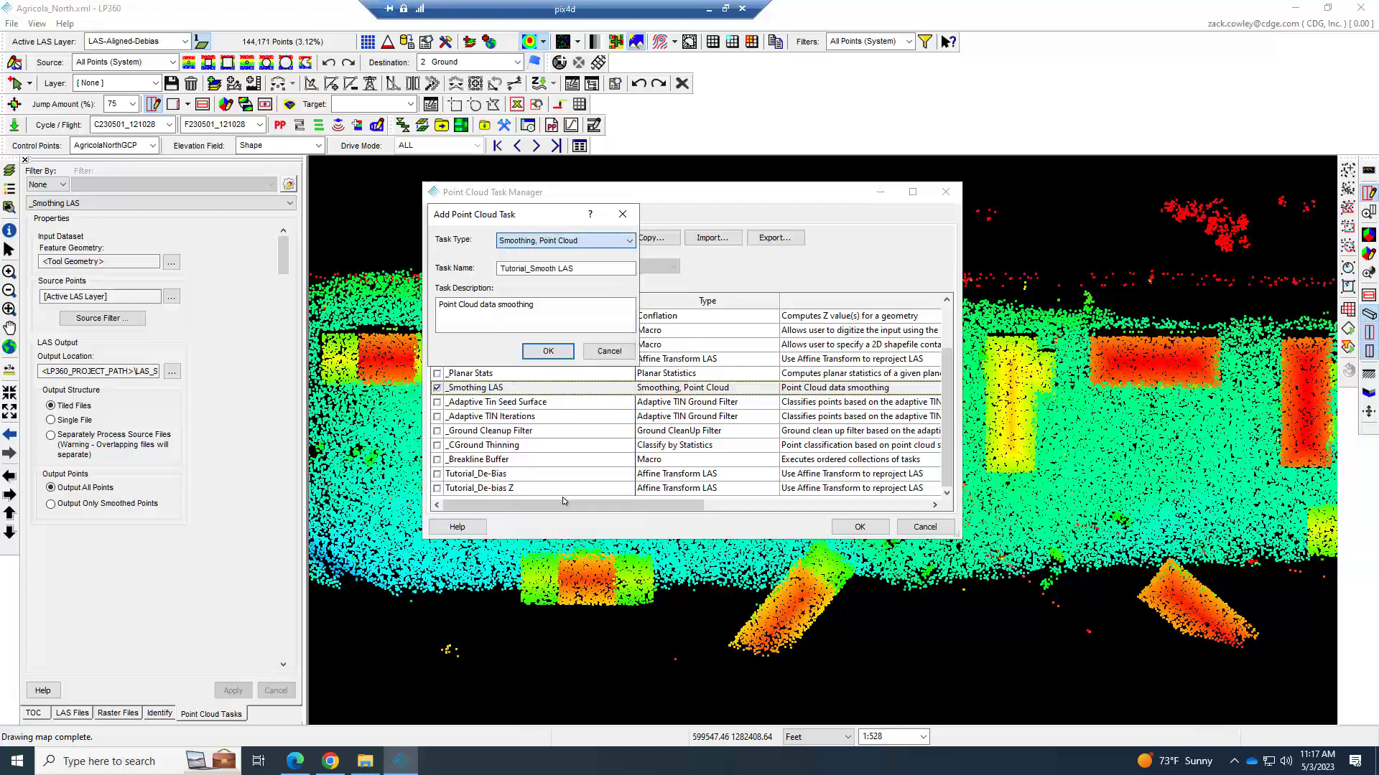
{"action": "left_click", "coordinate": [547, 351]}
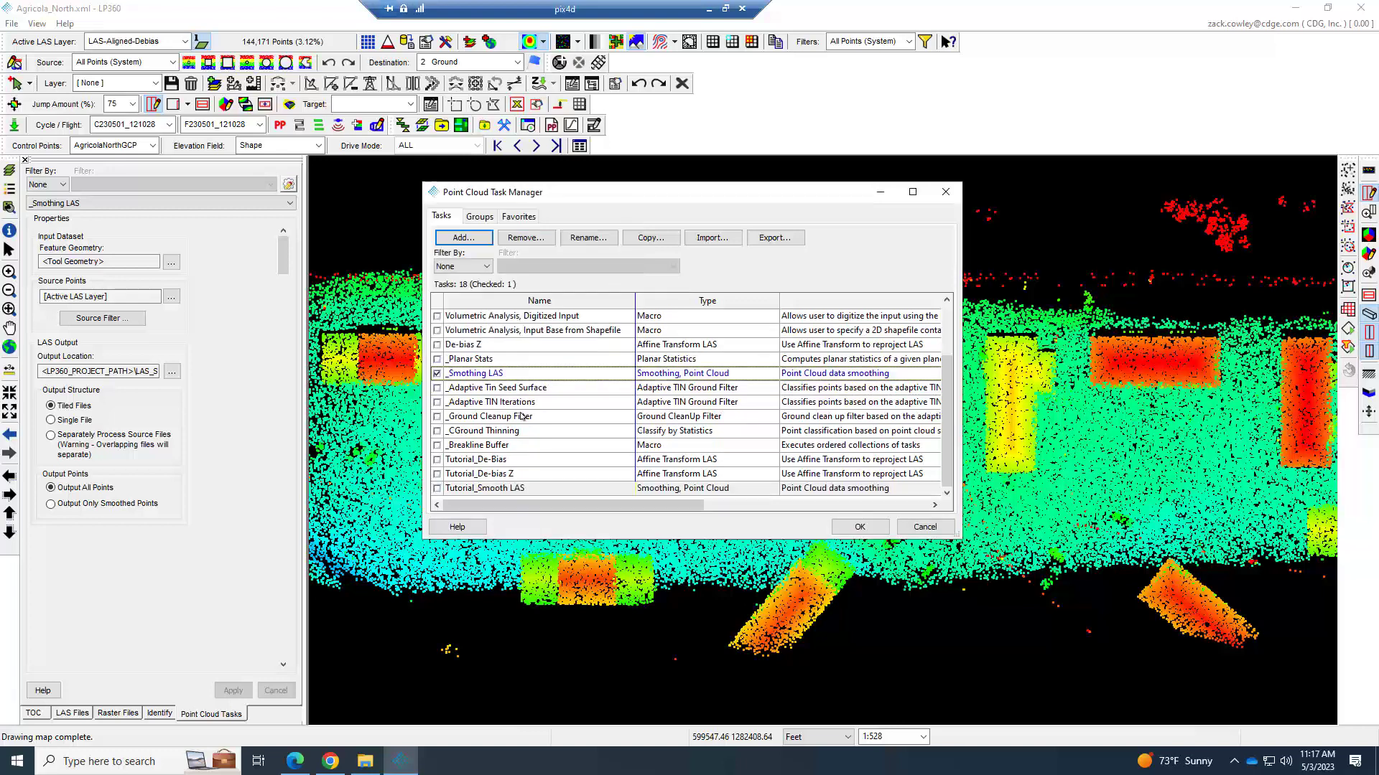
{"action": "left_click", "coordinate": [859, 526]}
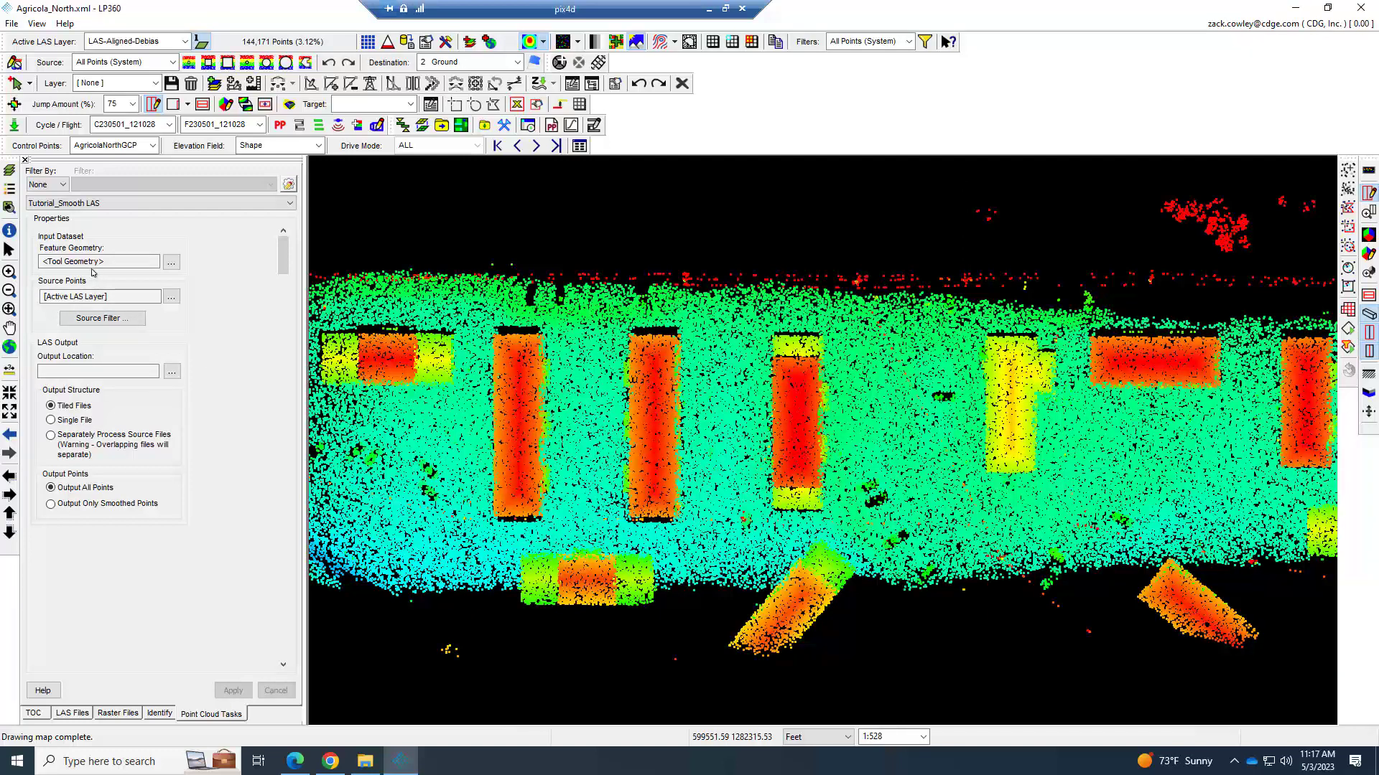
Step: Set the smoothing task's output folder to <LP360_PROJECT_PATH>\LAS_Smoothed, keeping the active LAS layer as its source
{"action": "left_click", "coordinate": [112, 297]}
{"action": "left_click", "coordinate": [171, 372]}
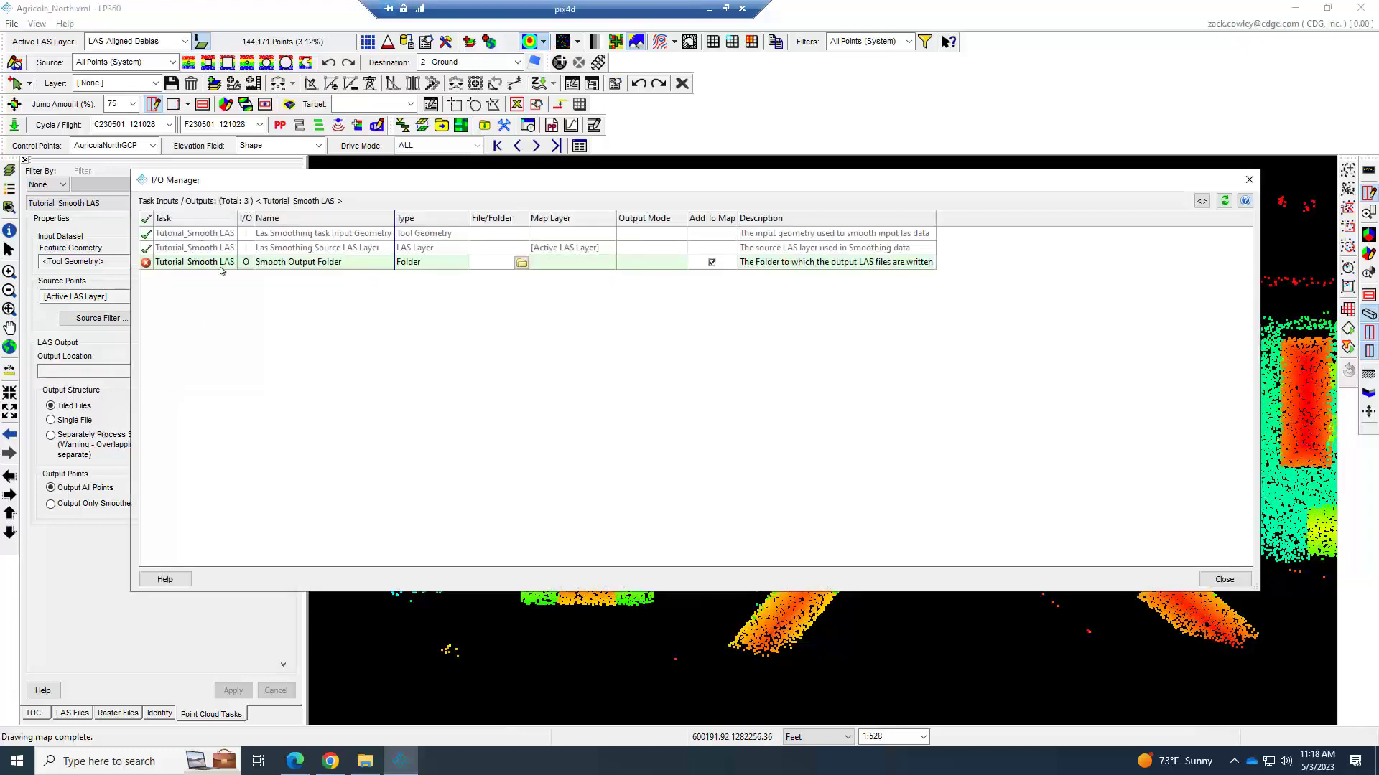
{"action": "left_click", "coordinate": [1201, 200]}
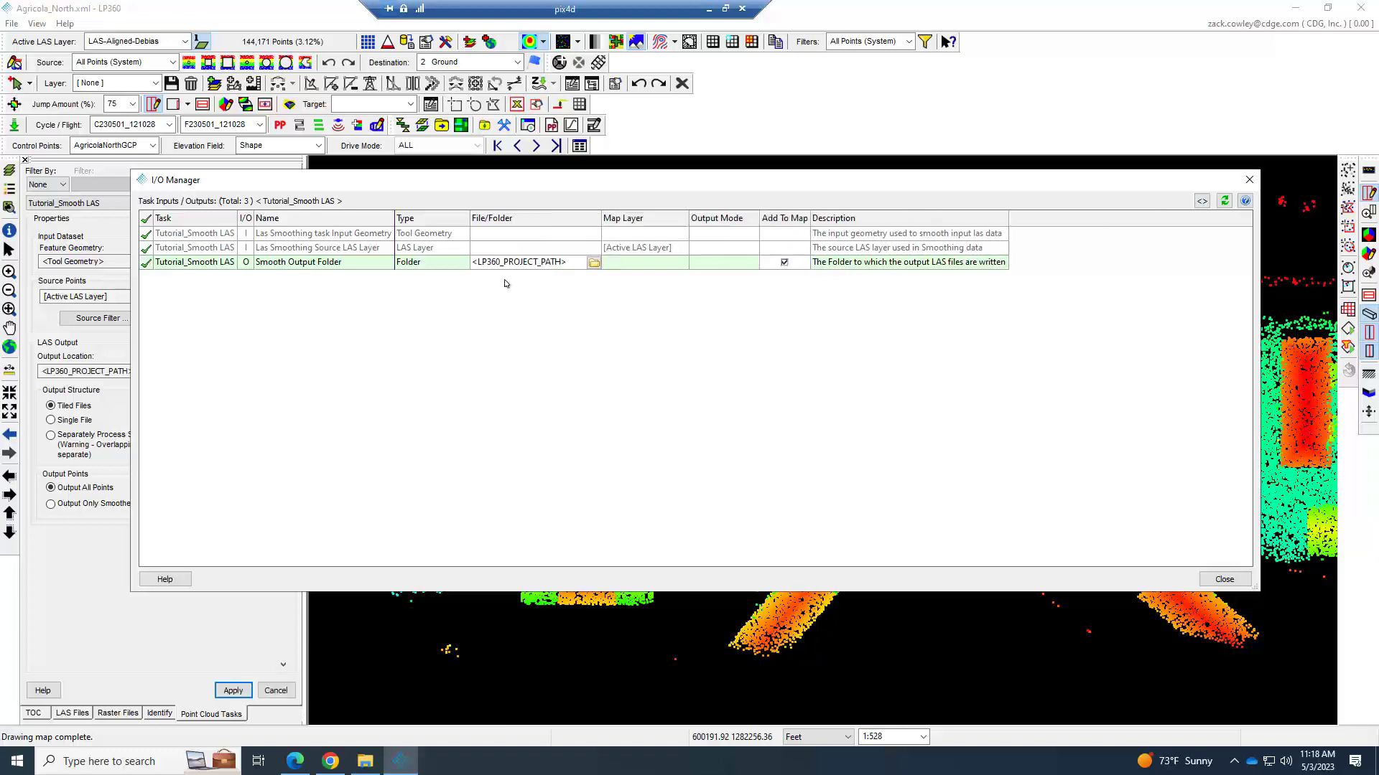
{"action": "left_click", "coordinate": [578, 262]}
{"action": "type", "text": "\\LAS_Smoothed"}
{"action": "left_click", "coordinate": [761, 370]}
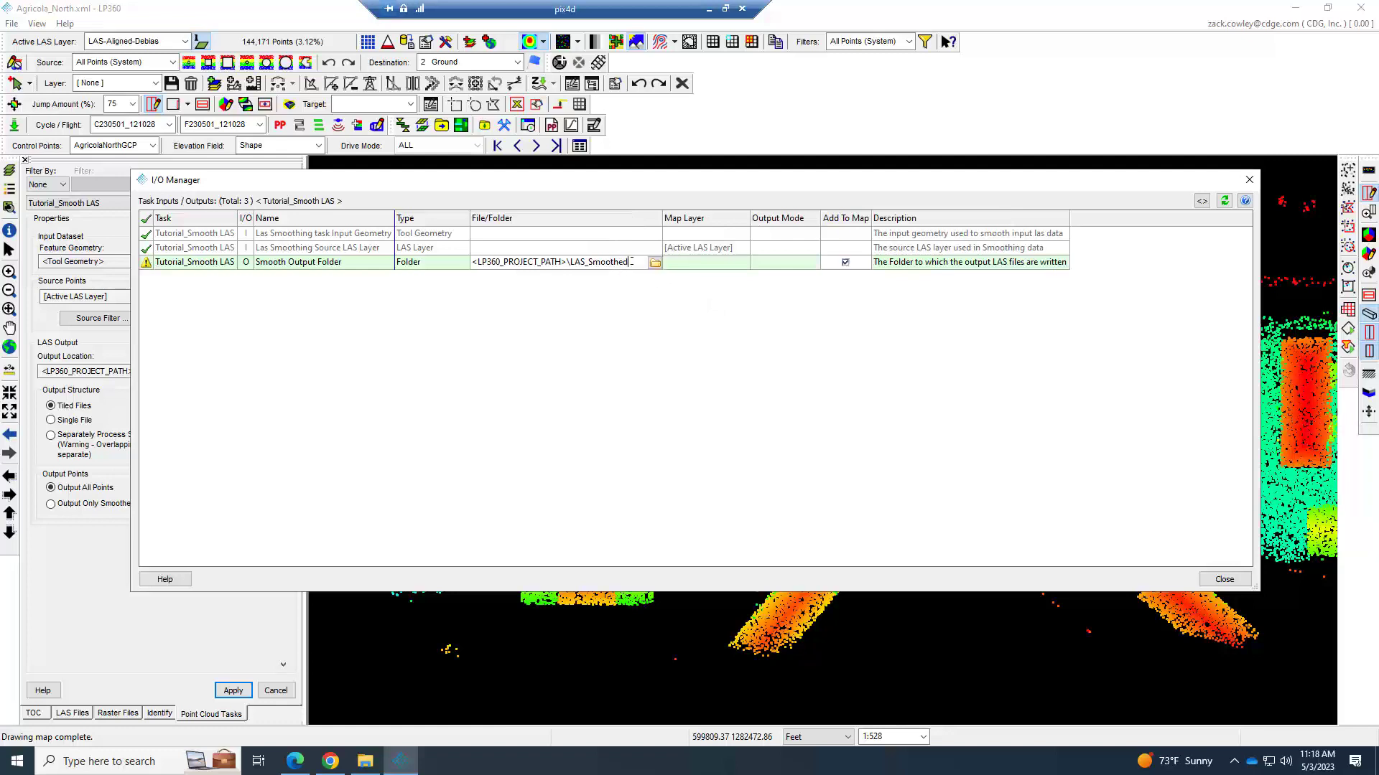
{"action": "left_click", "coordinate": [1224, 578]}
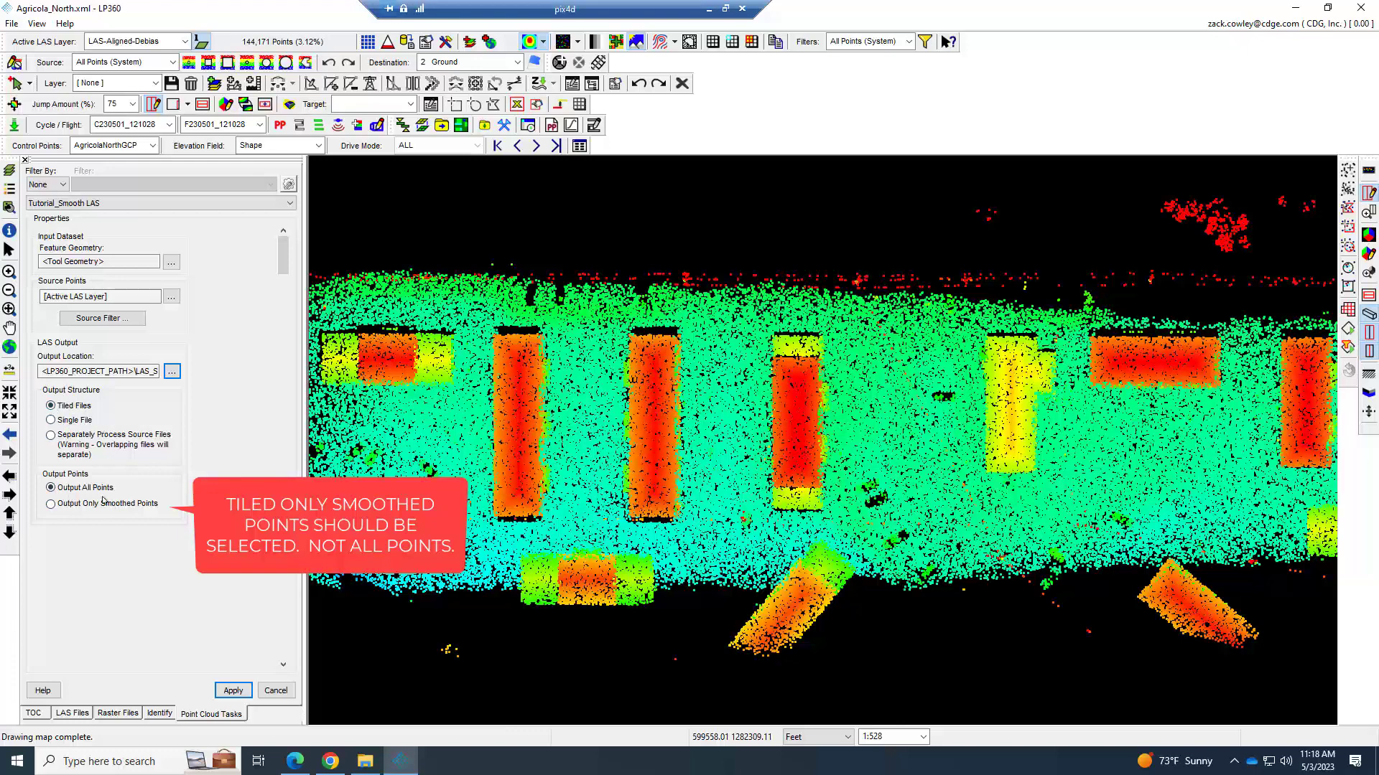
Step: Apply the Tutorial_Smooth LAS task settings and execute the task on the entire LAS-Aligned-Debias layer
{"action": "left_click", "coordinate": [234, 690]}
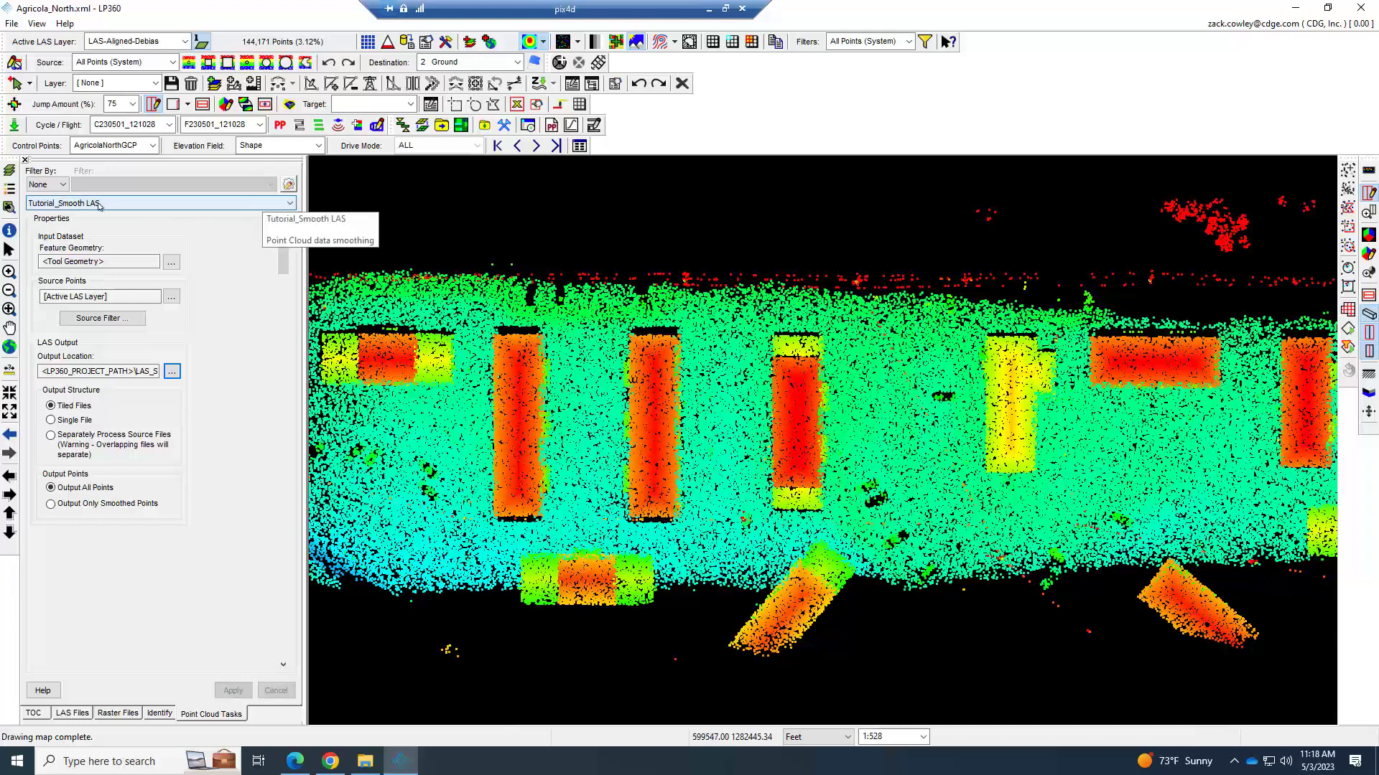
{"action": "left_click", "coordinate": [1348, 313]}
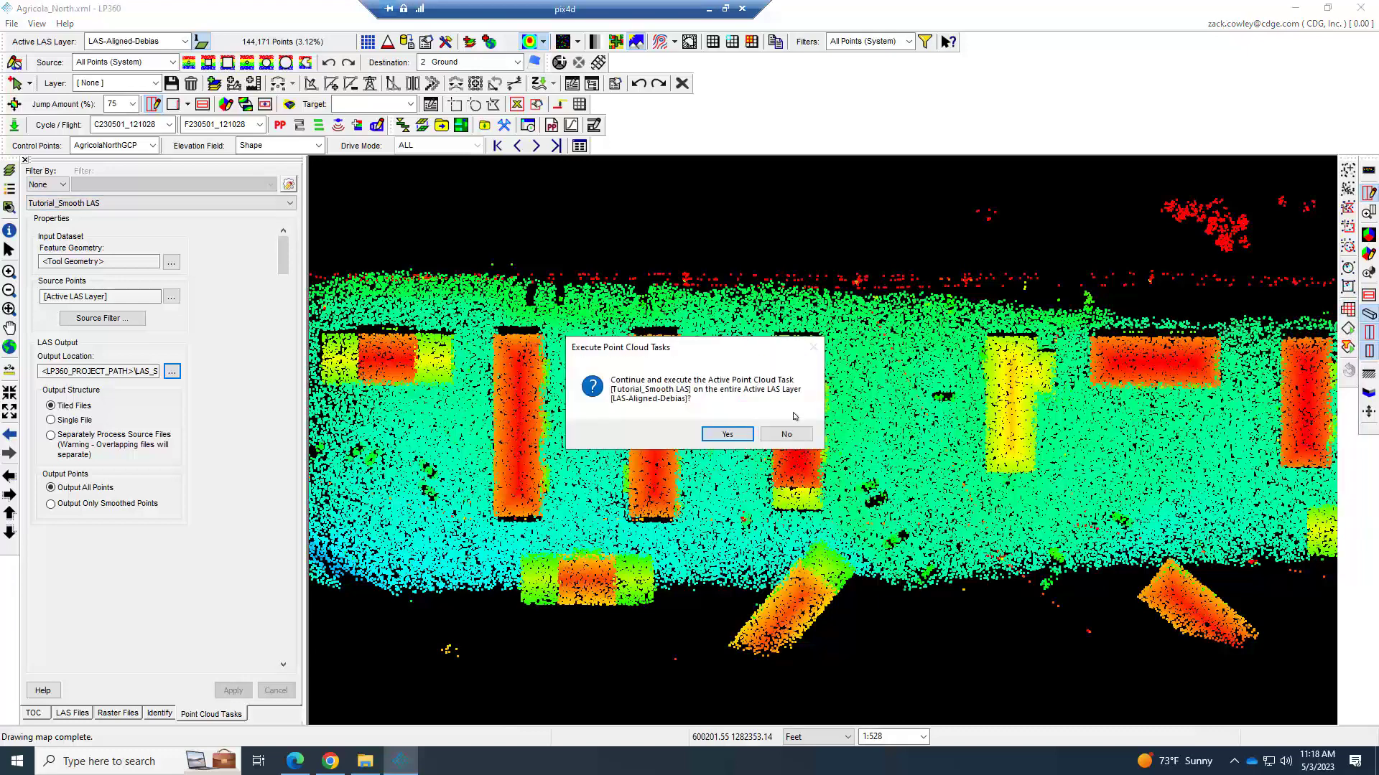
{"action": "left_click", "coordinate": [728, 436]}
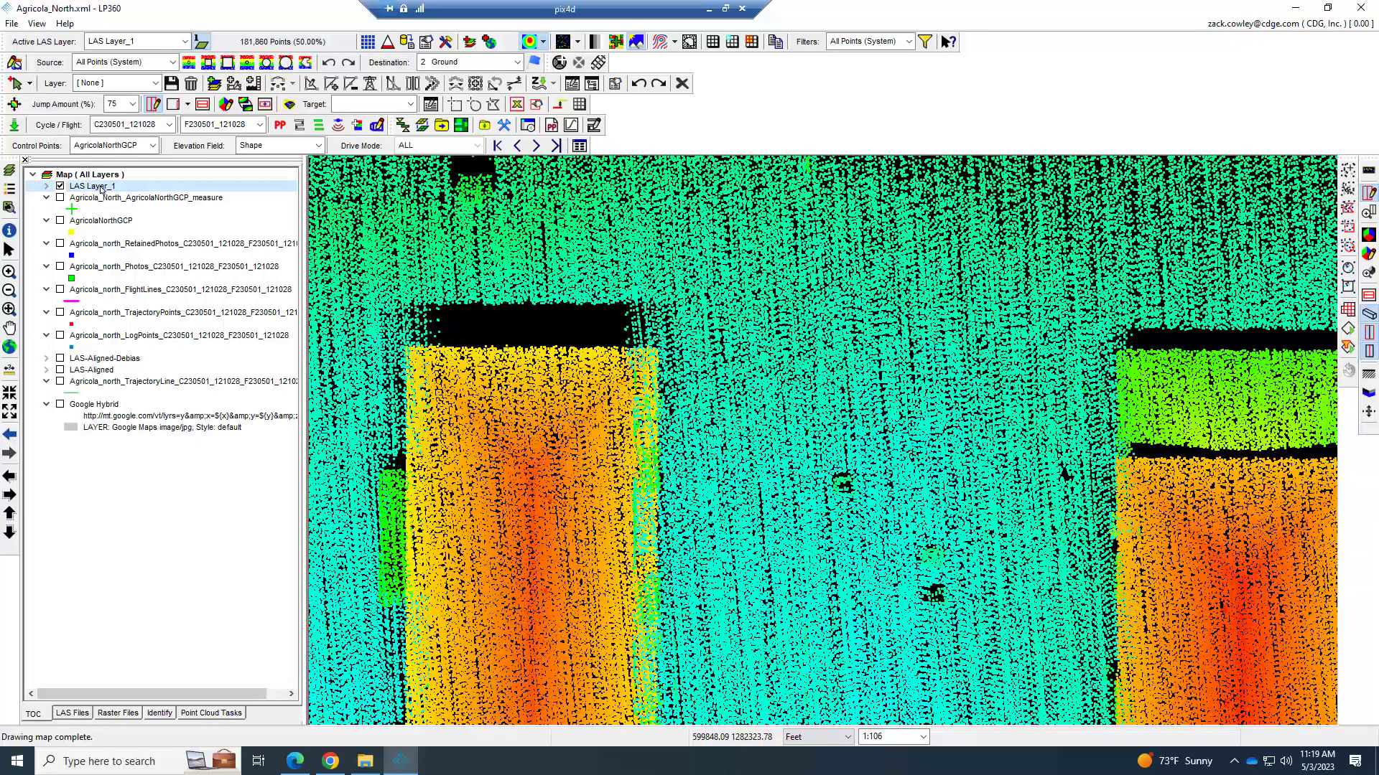
Step: Rename the output layer LAS Layer_1 as LAS-Aligned-Debias-Smoothed and move it directly above LAS-Aligned-Debias in the layer order
{"action": "left_click", "coordinate": [102, 189]}
{"action": "type", "text": "LAS-Aligned-Debia"}
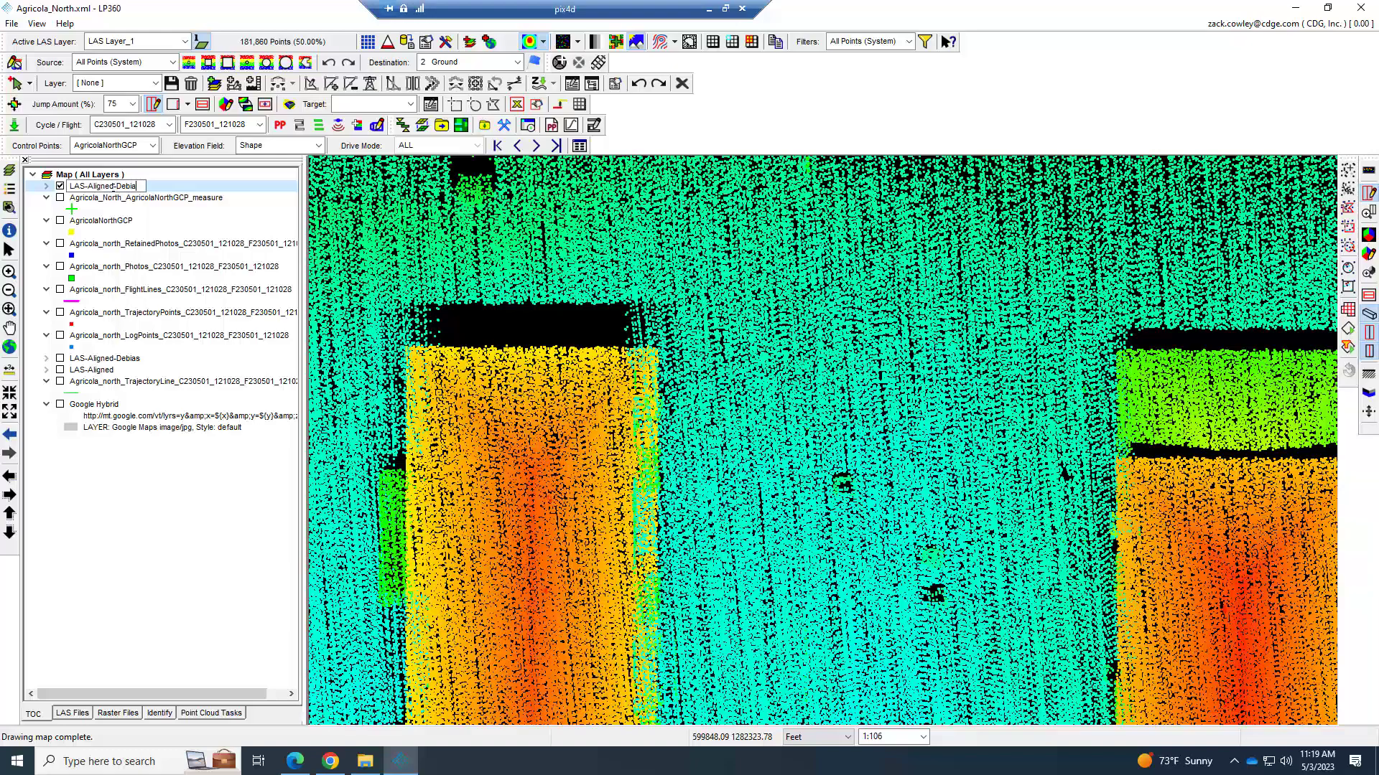
{"action": "type", "text": "s-Smoothed"}
{"action": "left_click", "coordinate": [84, 201]}
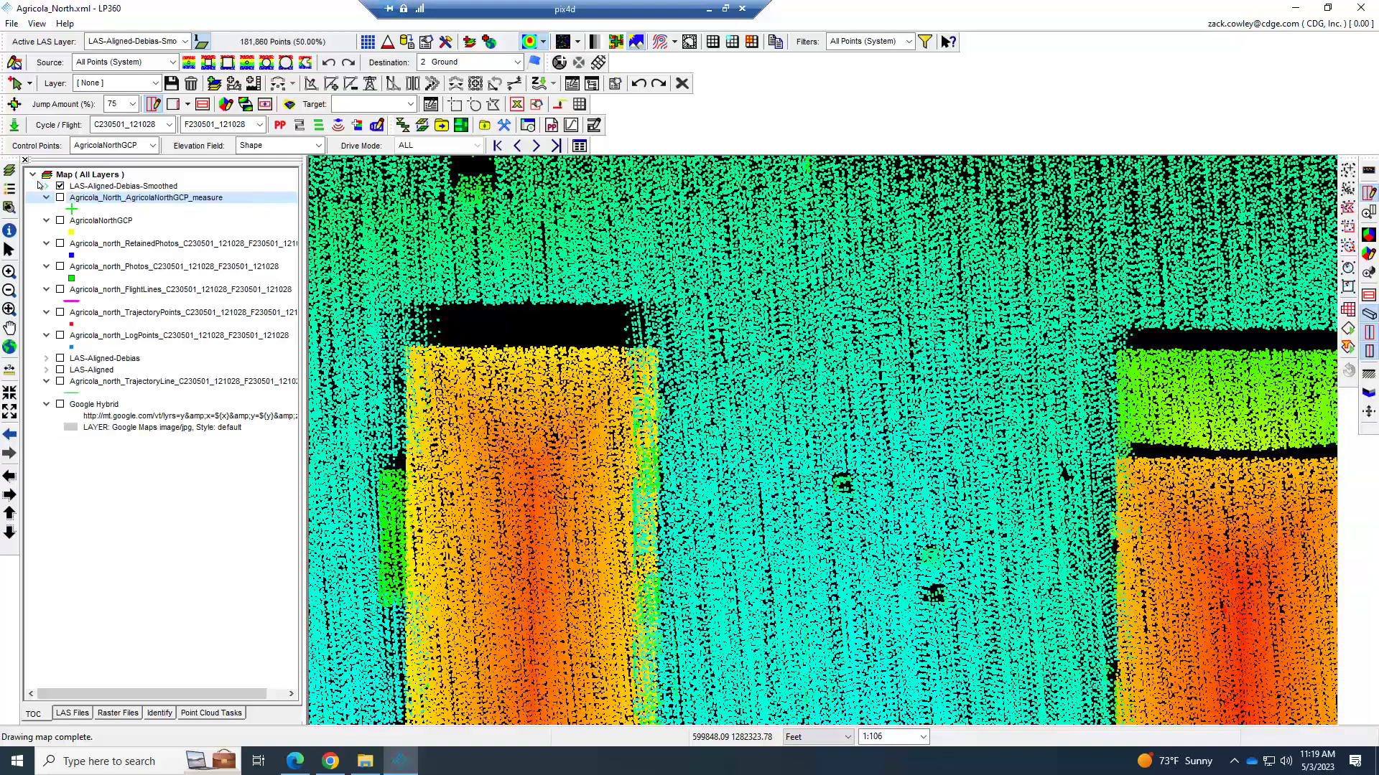
{"action": "left_click_drag", "start_coordinate": [36, 186], "coordinate": [175, 392]}
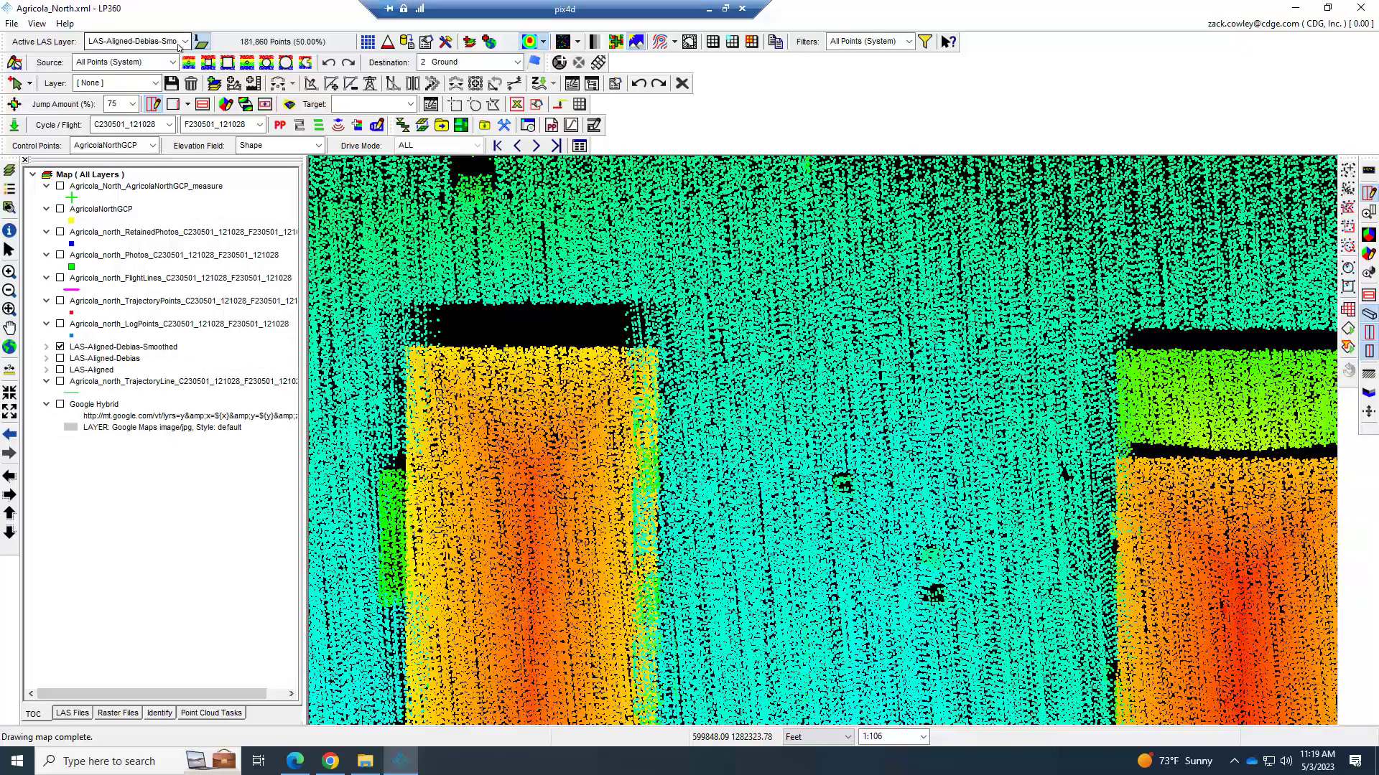
Step: Choose LAS-Aligned-Debias-Smoothed as the active LAS layer and open the profile view
{"action": "left_click", "coordinate": [143, 43]}
{"action": "left_click", "coordinate": [134, 58]}
{"action": "left_click", "coordinate": [1367, 170]}
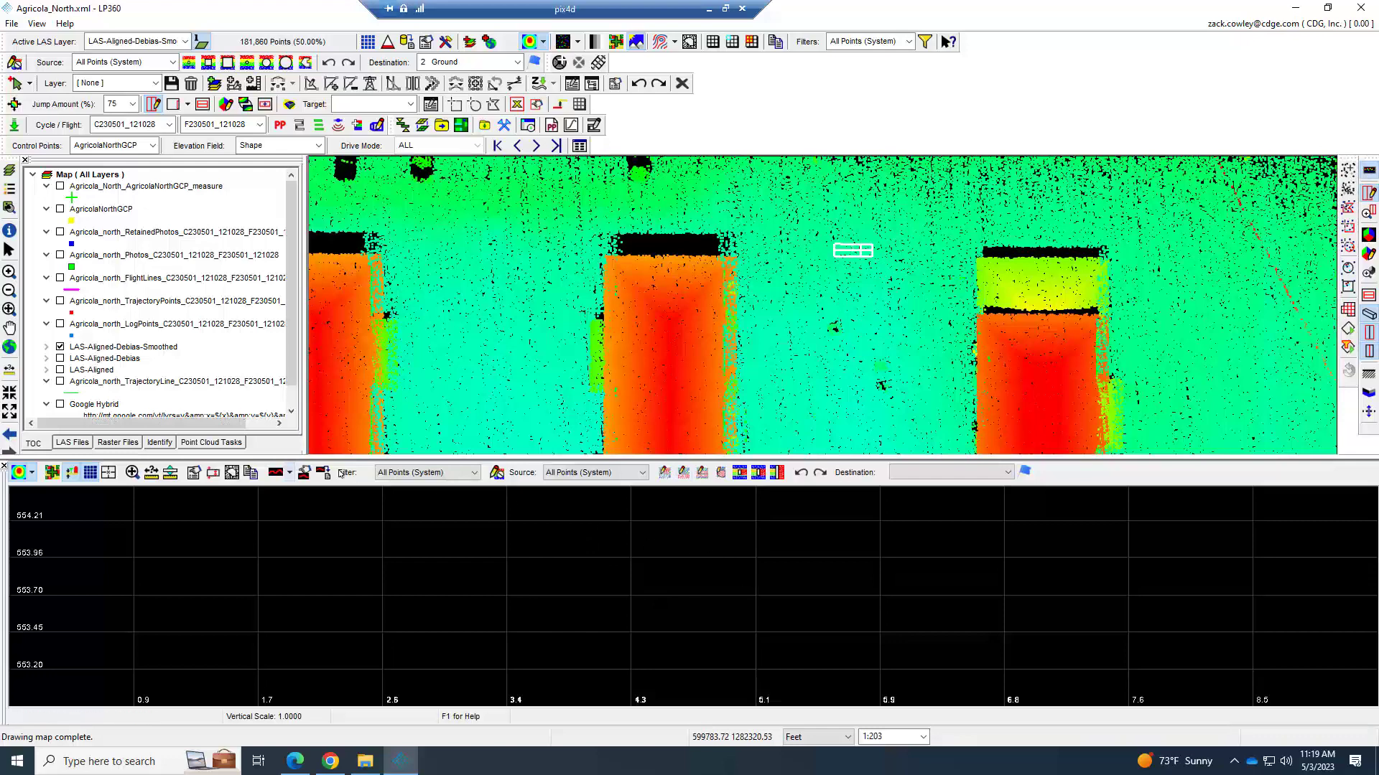
Step: Examine the vertical spread of the smoothed ground points in the profile between the two buildings, both up close and across the full gap
{"action": "left_click", "coordinate": [133, 472]}
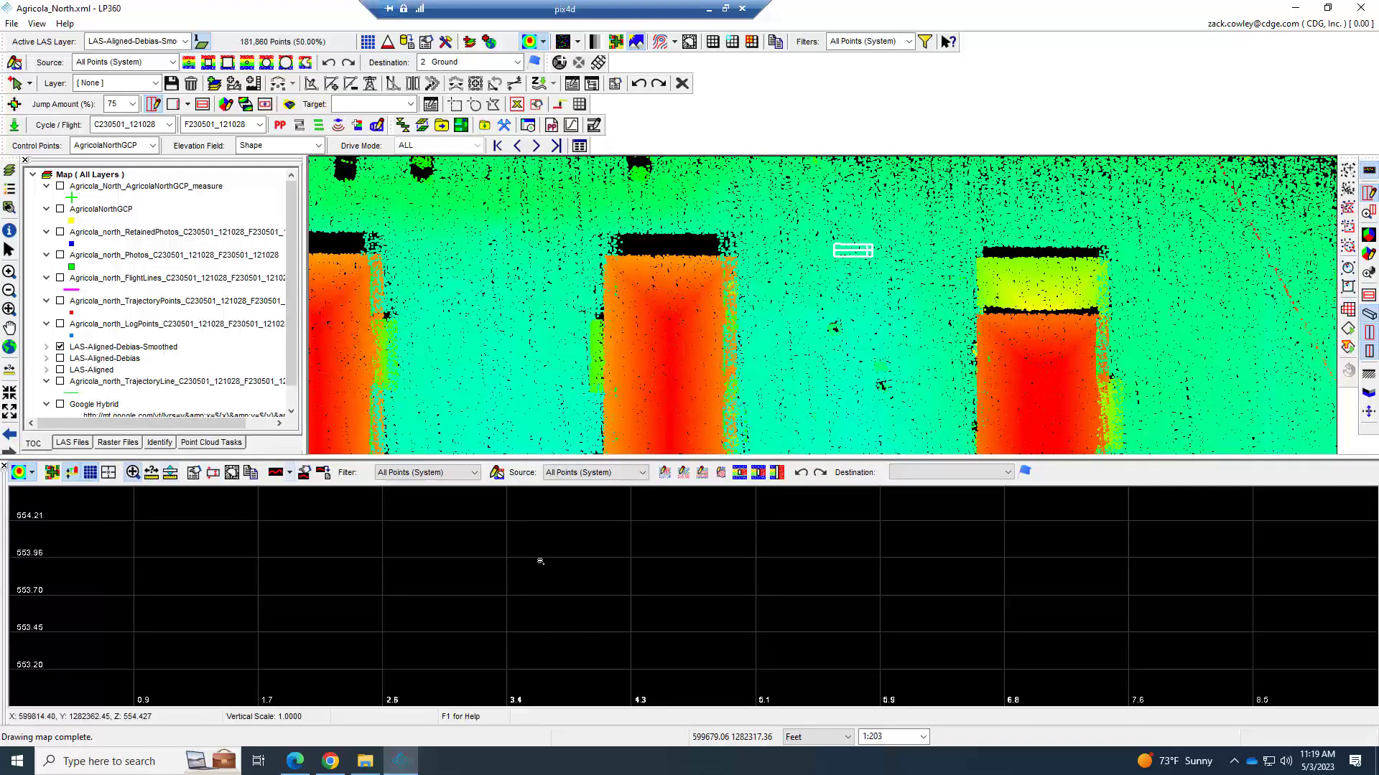
{"action": "scroll", "coordinate": [649, 573], "scroll_direction": "down", "scroll_amount": 1}
{"action": "scroll", "coordinate": [649, 567], "scroll_direction": "down", "scroll_amount": 4}
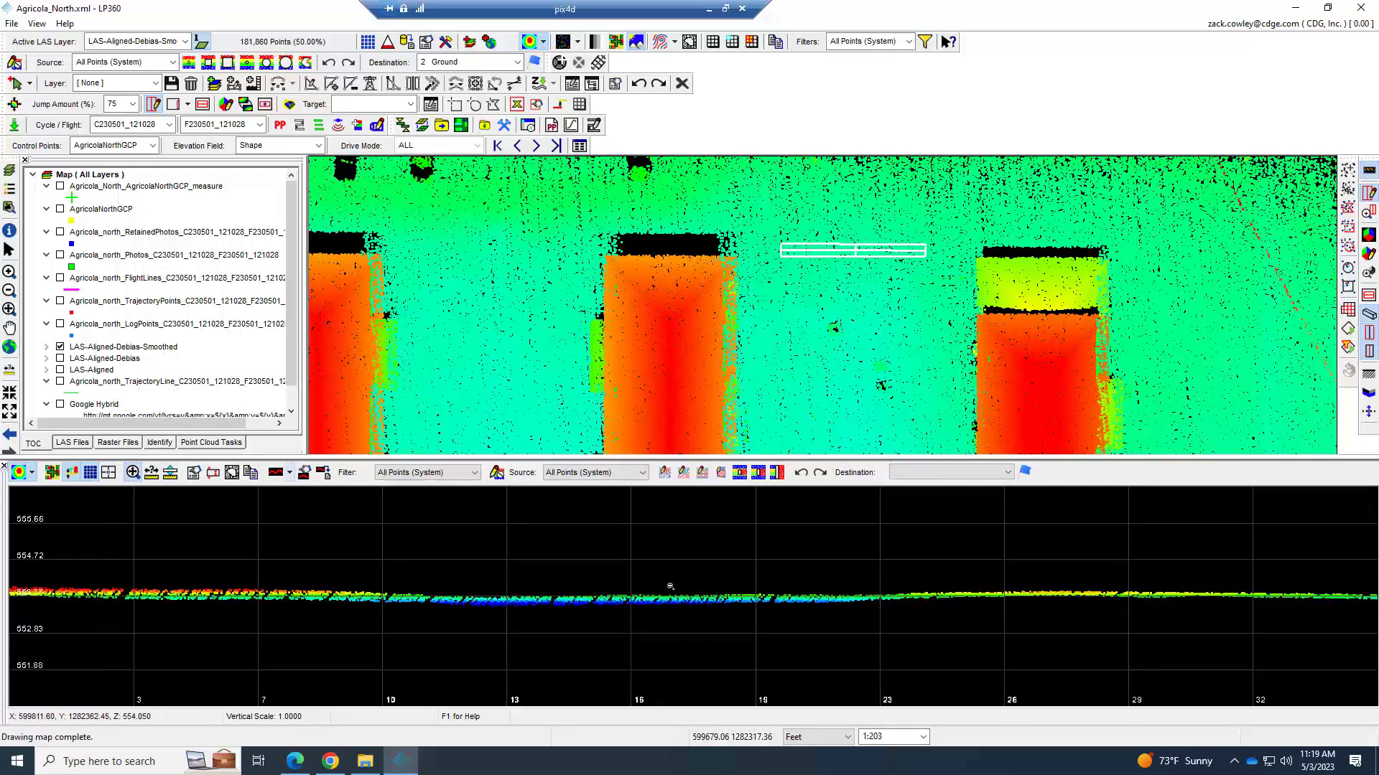
{"action": "scroll", "coordinate": [672, 585], "scroll_direction": "up", "scroll_amount": 3}
{"action": "scroll", "coordinate": [676, 605], "scroll_direction": "up", "scroll_amount": 3}
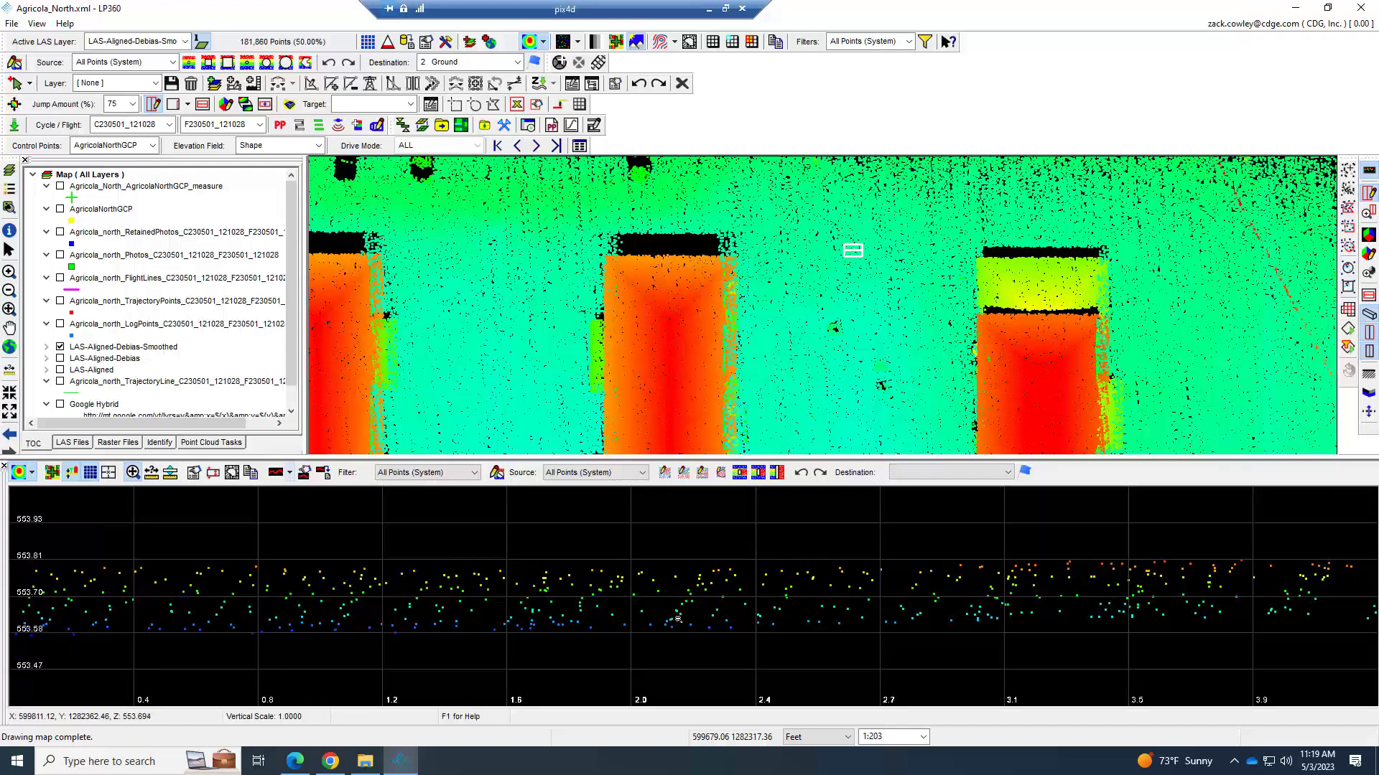
{"action": "scroll", "coordinate": [675, 618], "scroll_direction": "down", "scroll_amount": 3}
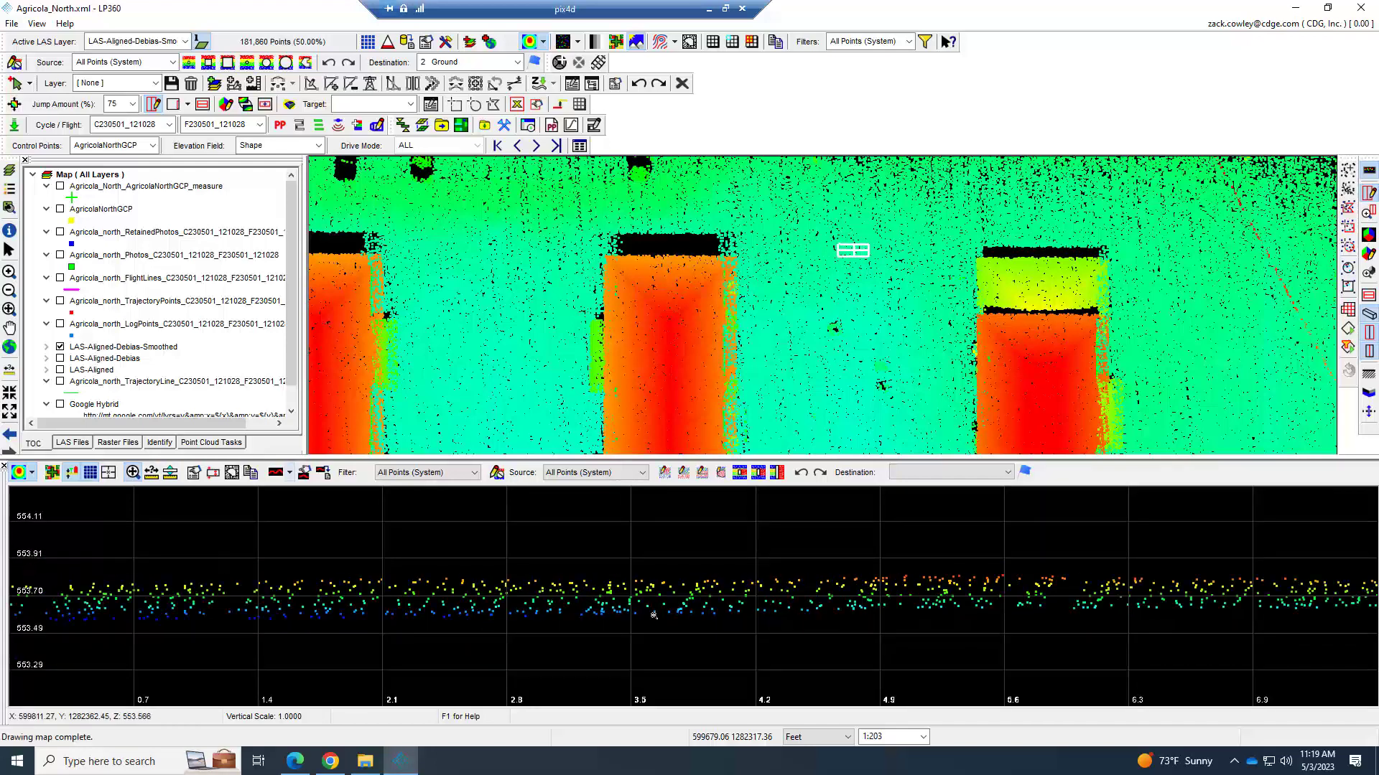
{"action": "scroll", "coordinate": [653, 615], "scroll_direction": "down", "scroll_amount": 3}
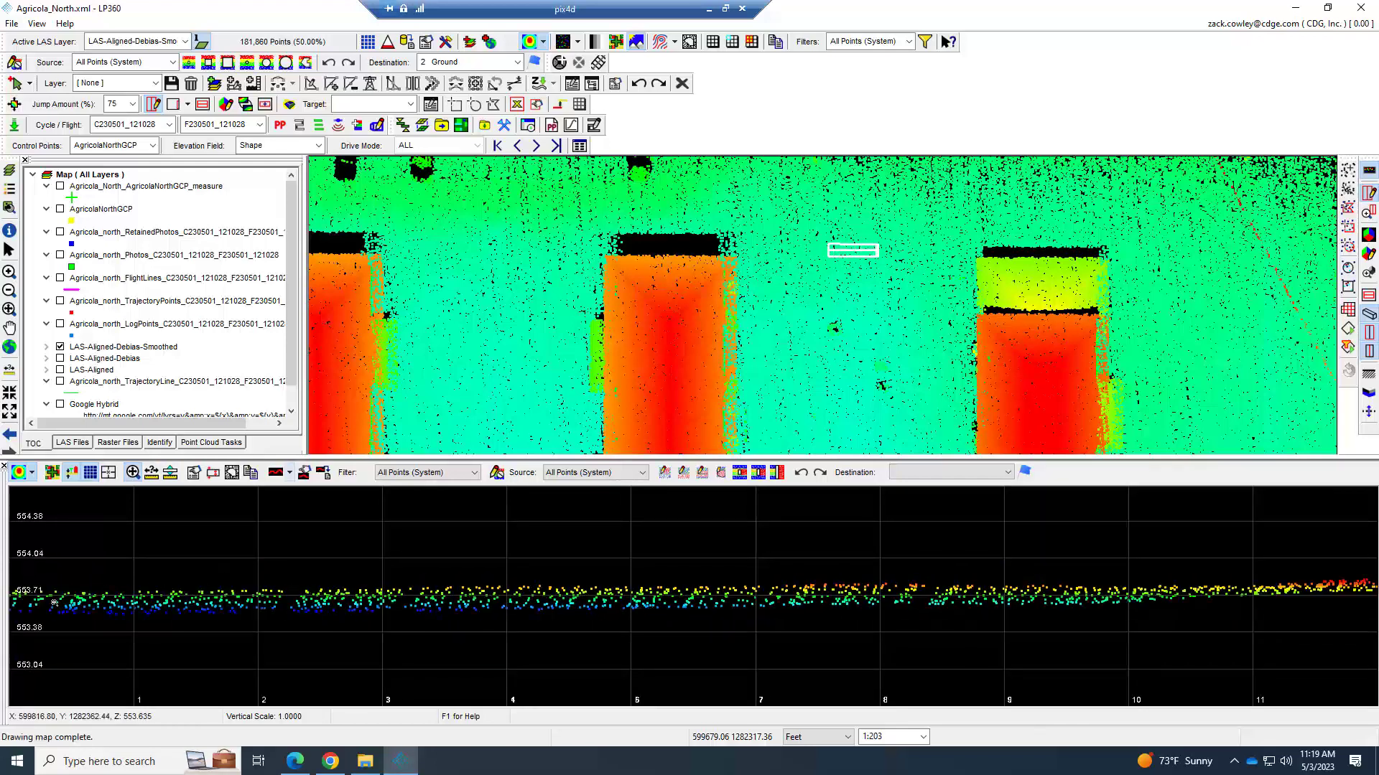
{"action": "scroll", "coordinate": [689, 598], "scroll_direction": "down", "scroll_amount": 3}
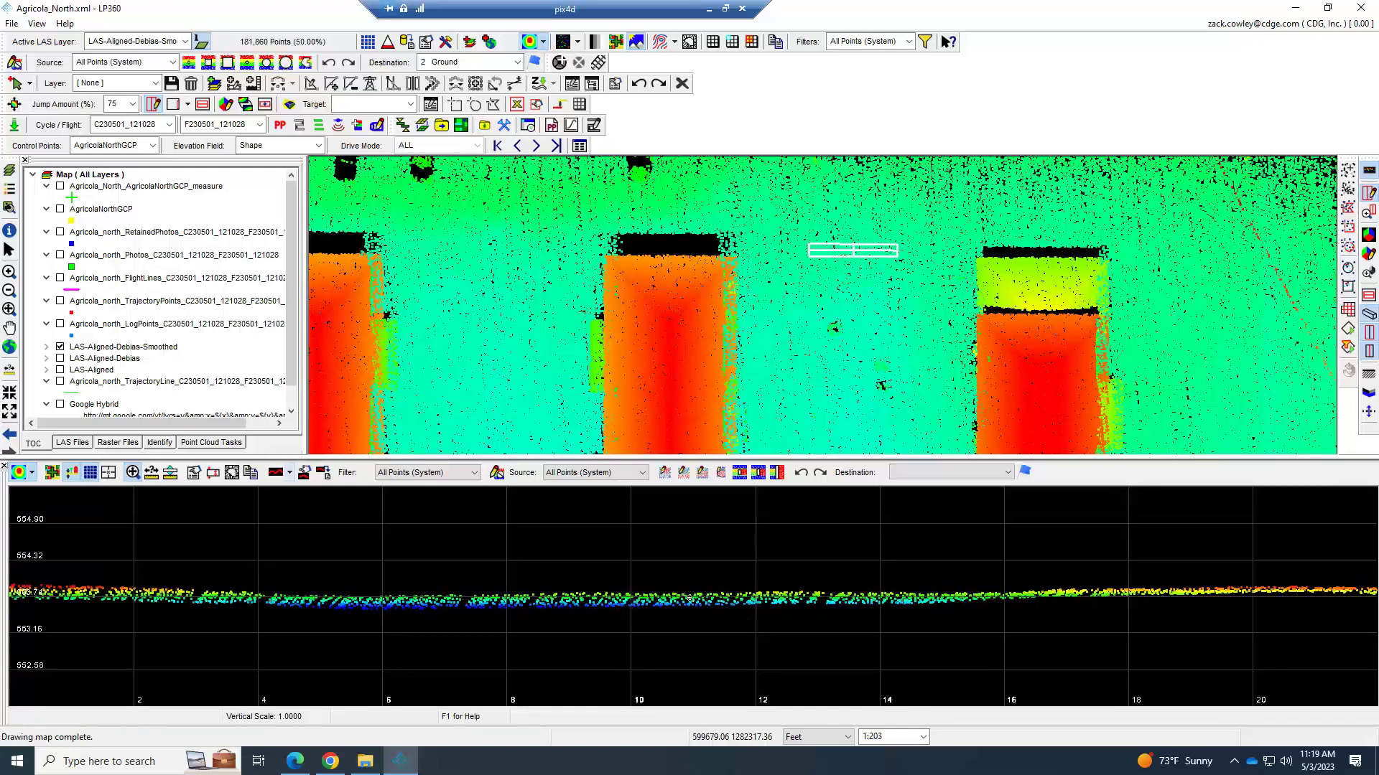
{"action": "scroll", "coordinate": [686, 594], "scroll_direction": "down", "scroll_amount": 5}
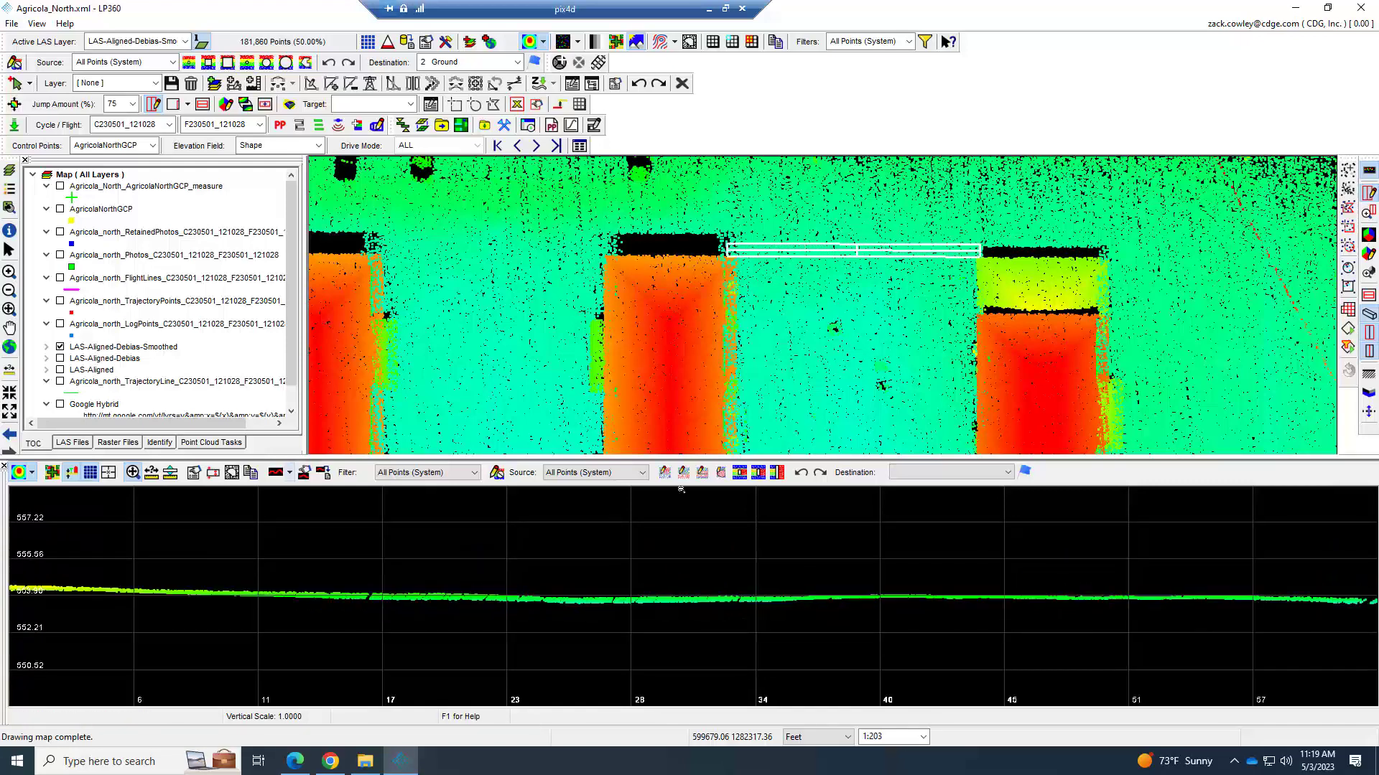
Step: Scan the point counts per class of the LAS-Aligned-Debias-Smoothed layer in the Live View settings and close them
{"action": "left_click", "coordinate": [925, 42]}
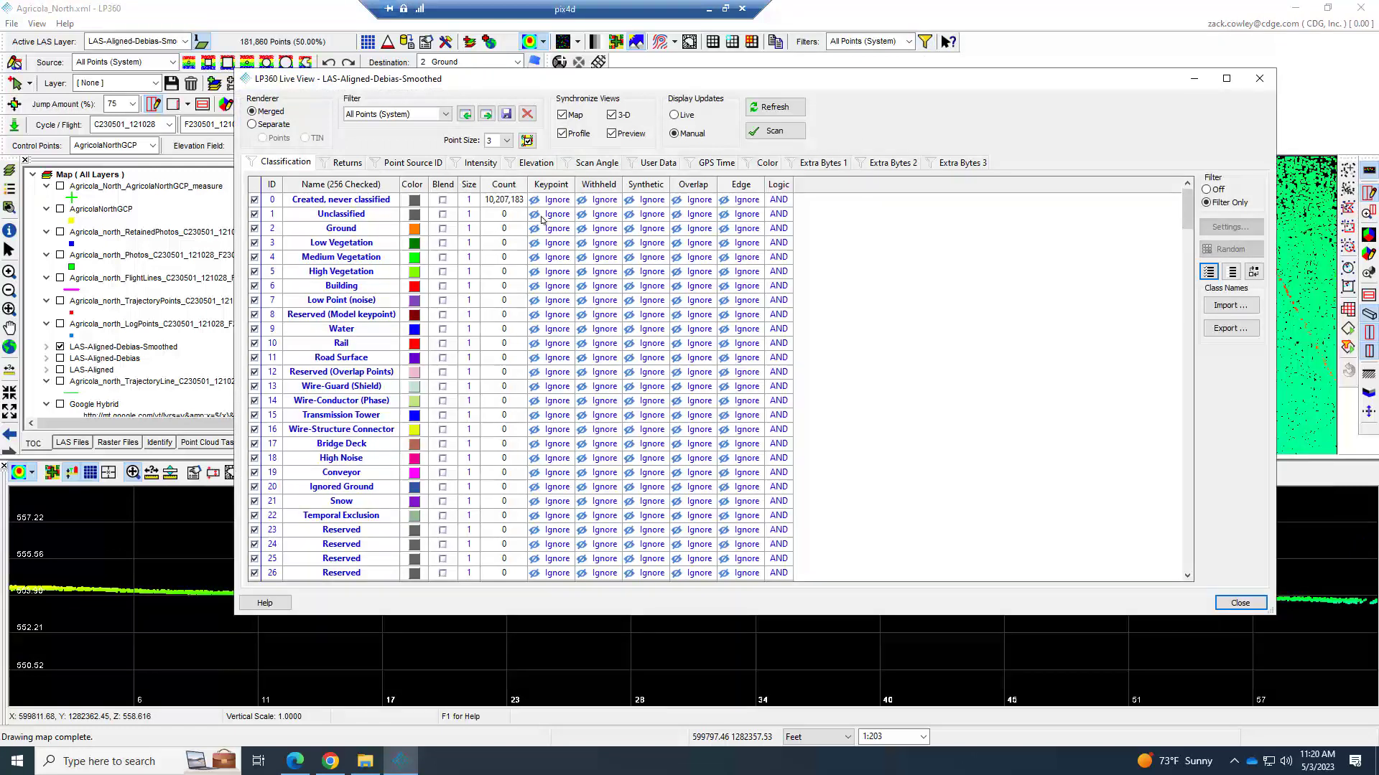
{"action": "left_click", "coordinate": [775, 131]}
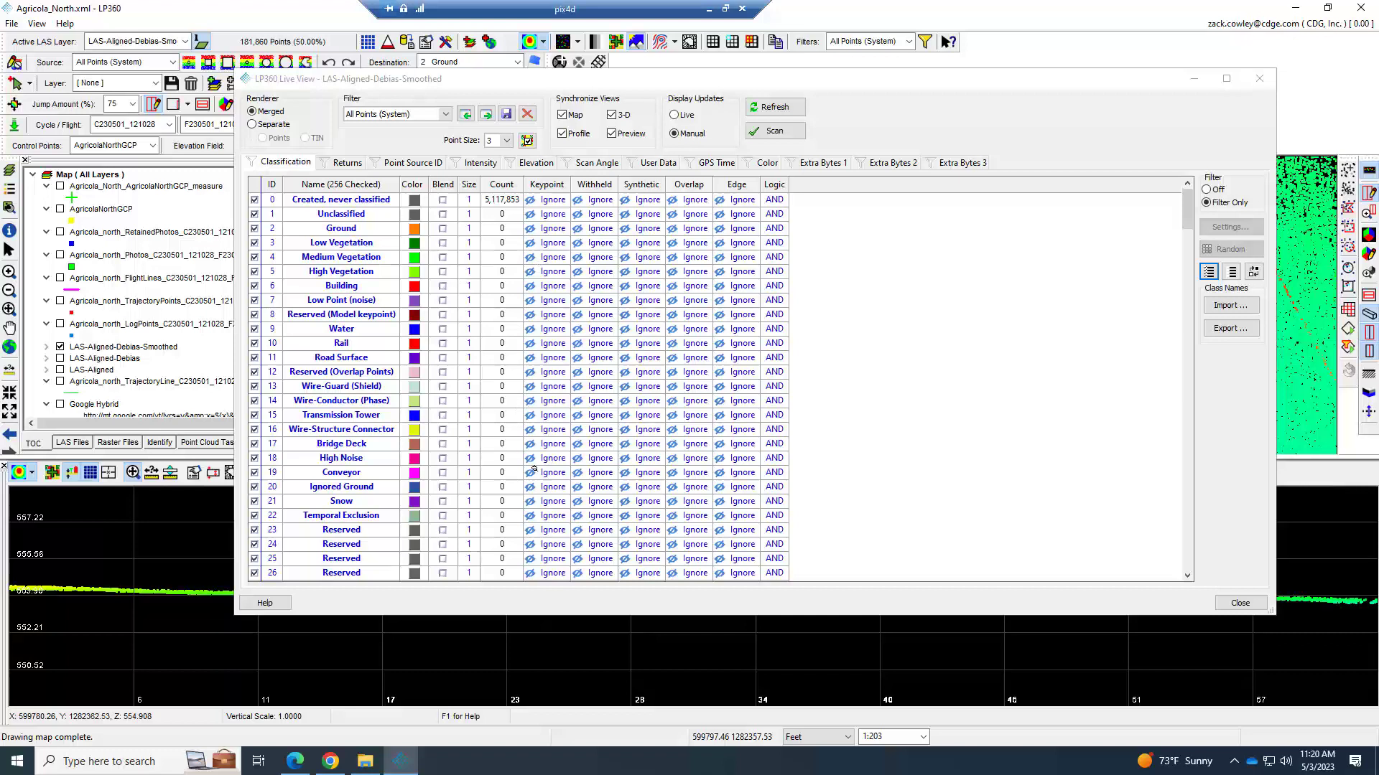
{"action": "left_click", "coordinate": [705, 78]}
{"action": "left_click_drag", "start_coordinate": [717, 79], "coordinate": [689, 77]}
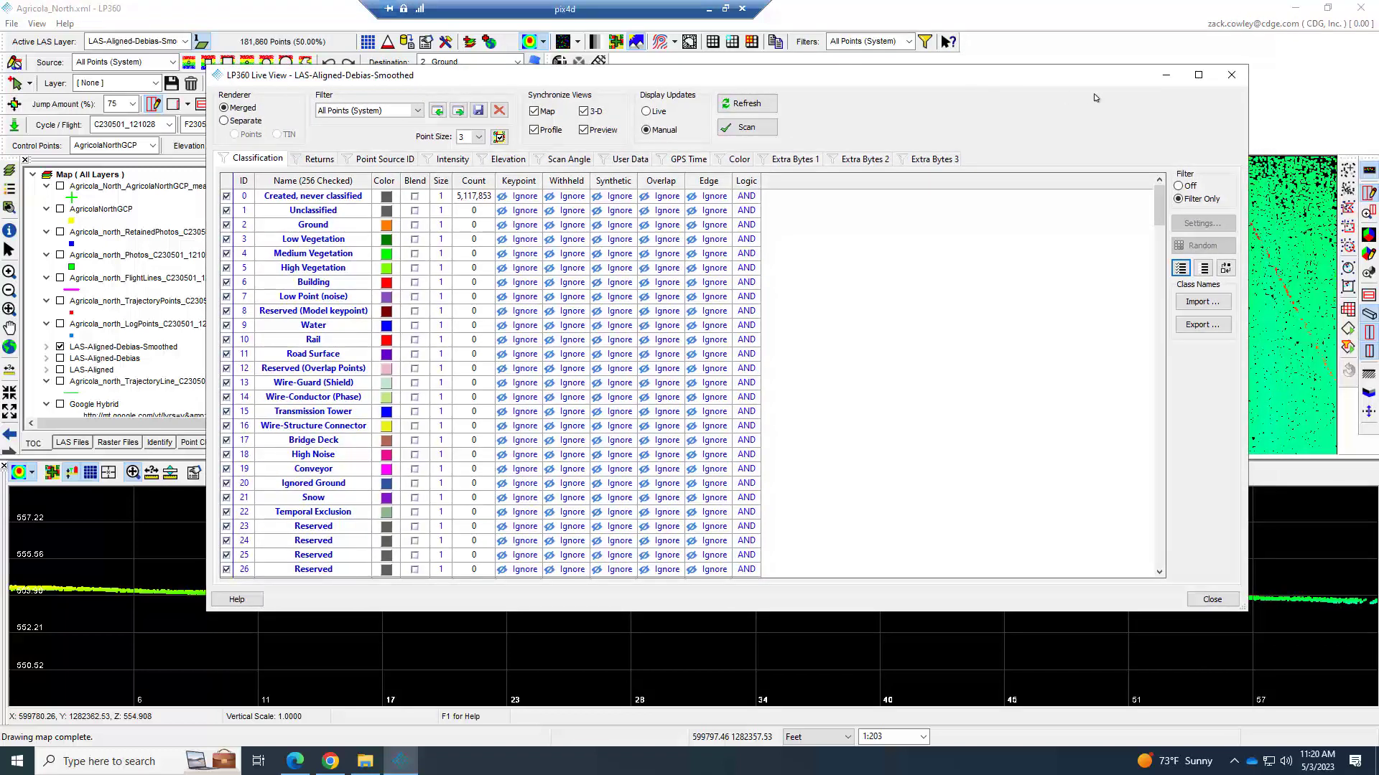
{"action": "left_click", "coordinate": [1232, 74]}
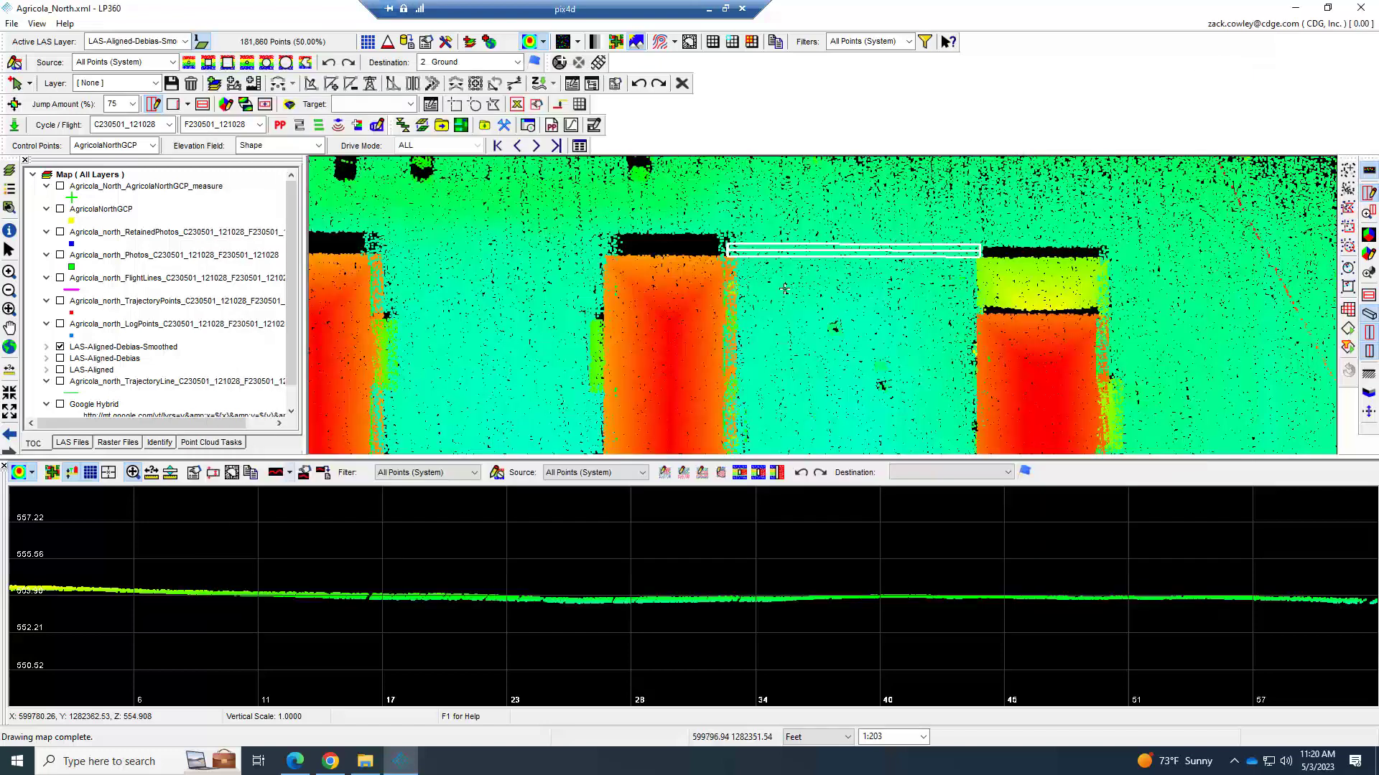